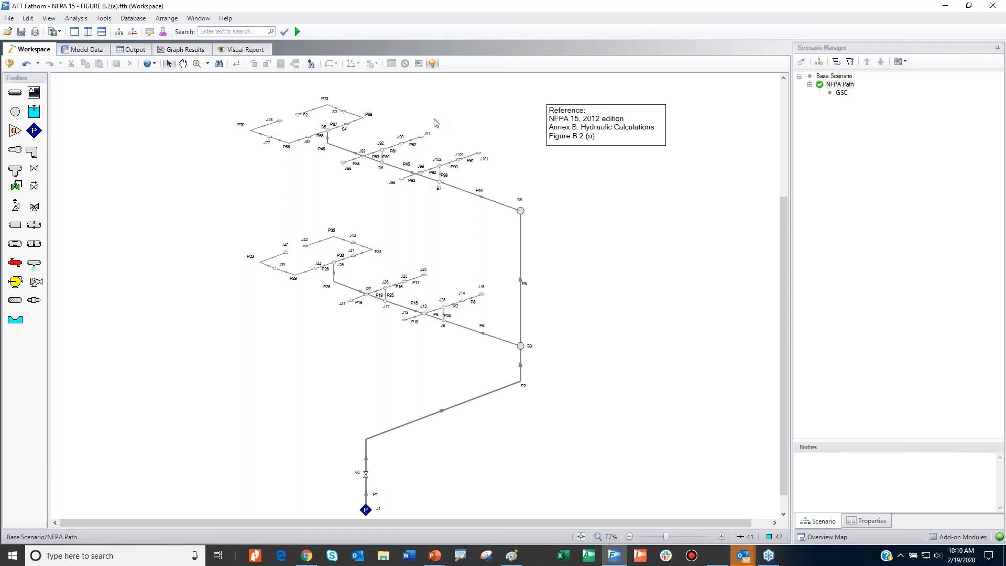
# Save the user options with NFPA enabled, a Hazen Williams initial value of 120 and an ambient pressure of 1 atm.
pyautogui.click(102, 20)
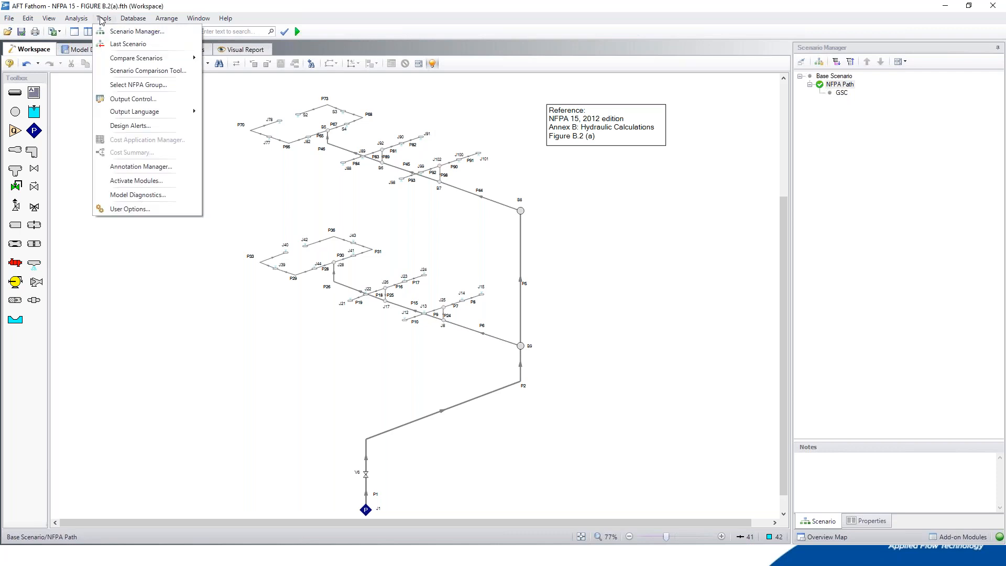
pyautogui.click(137, 210)
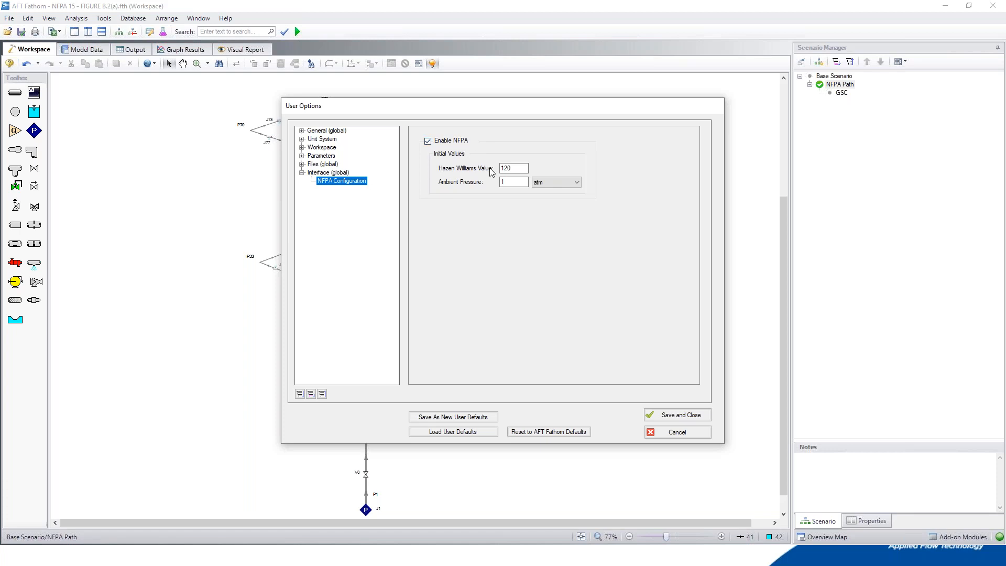
pyautogui.doubleClick(511, 169)
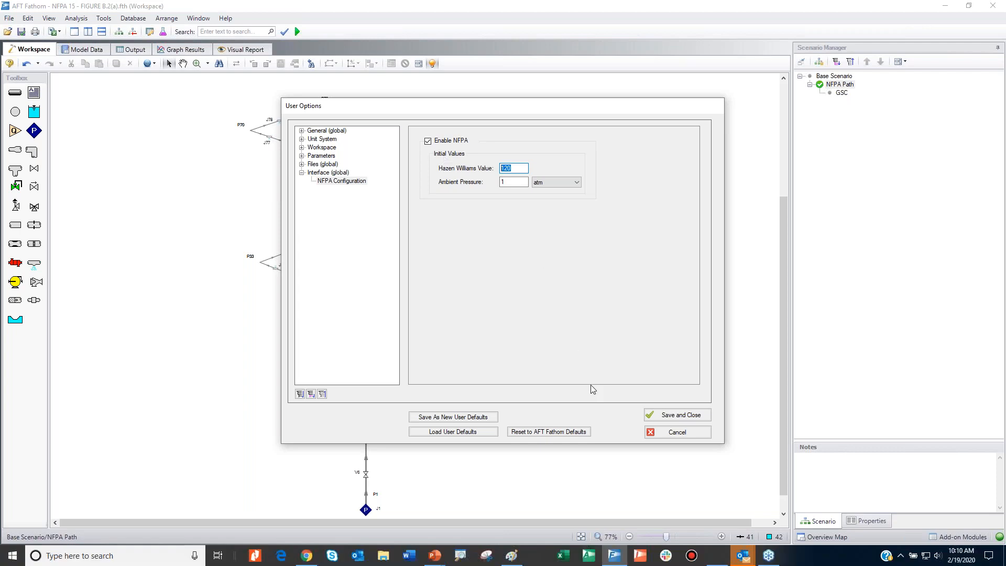
pyautogui.click(657, 414)
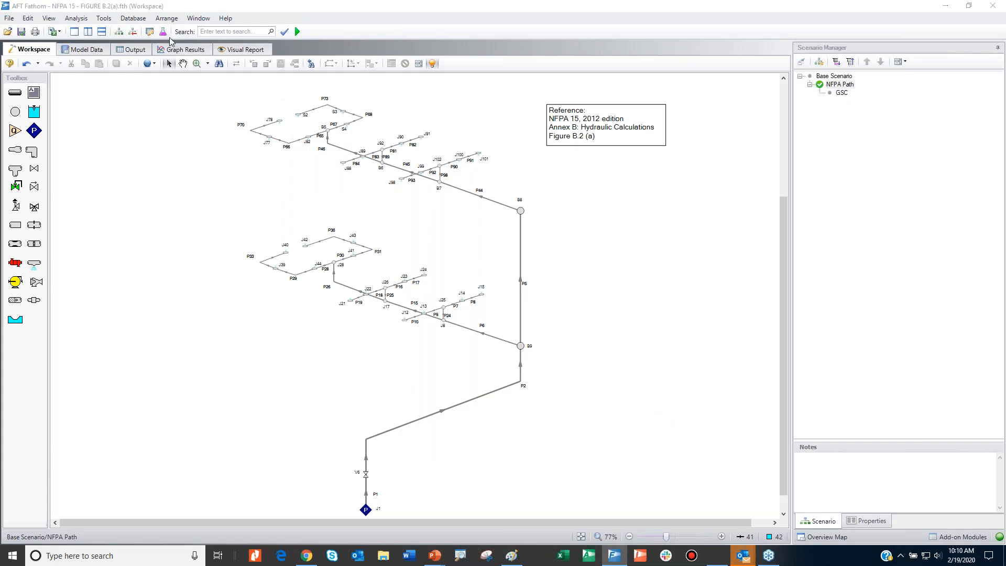
# Check whether the analysis is set to use or ignore the NFPA configuration.
pyautogui.click(75, 18)
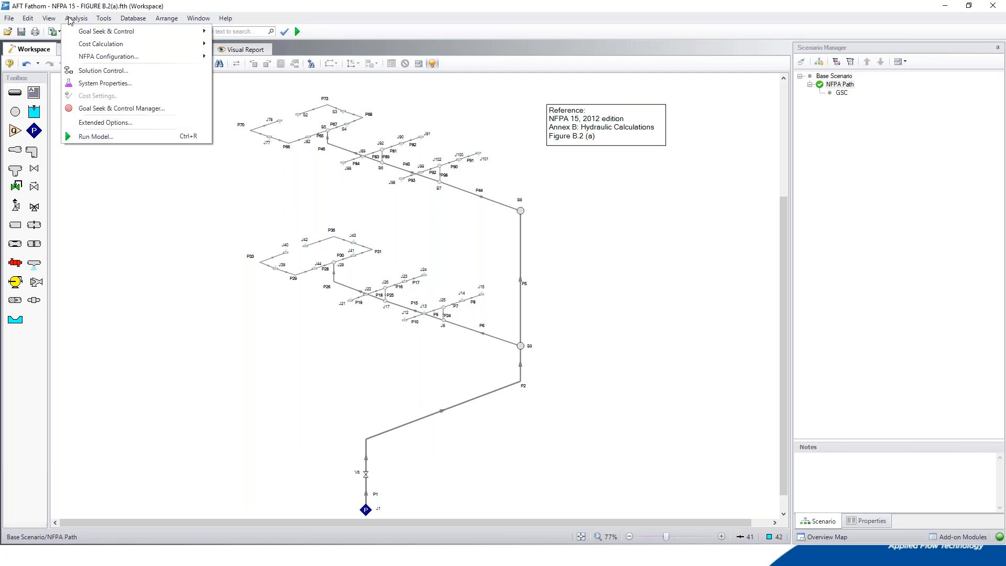
pyautogui.moveTo(99, 61)
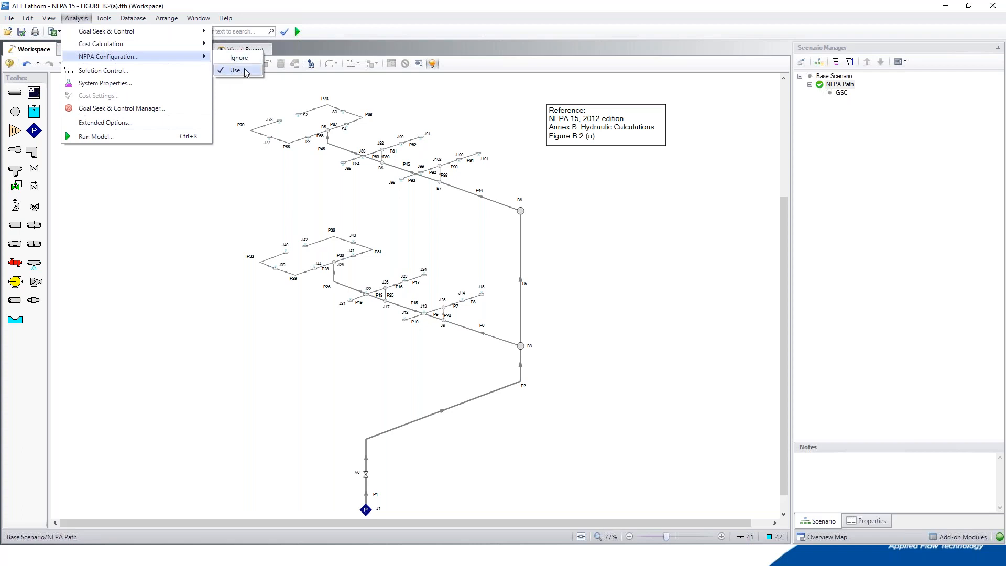
pyautogui.click(267, 111)
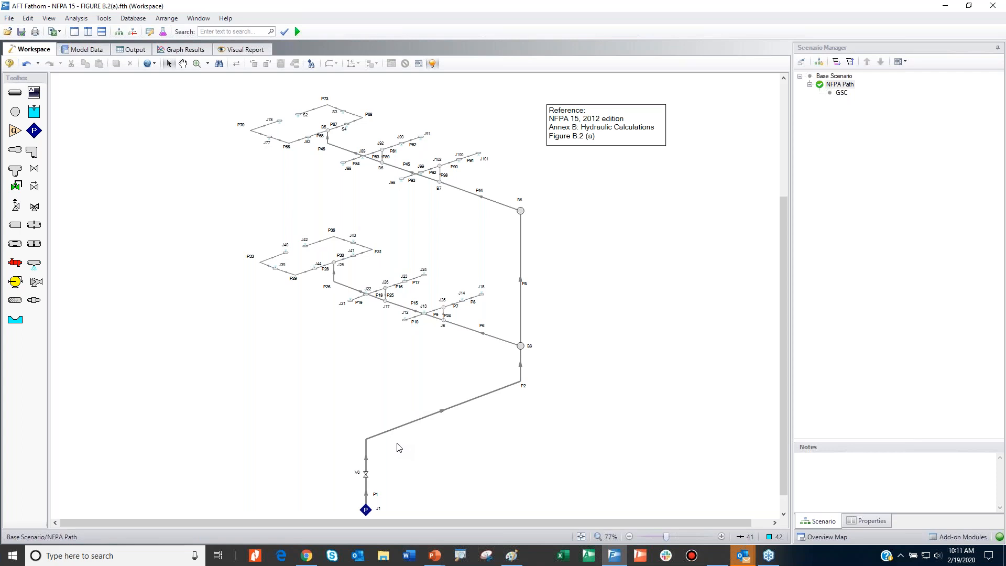
pyautogui.moveTo(374, 493)
pyautogui.mouseDown()
pyautogui.moveTo(350, 503)
pyautogui.moveTo(373, 519)
pyautogui.mouseUp()
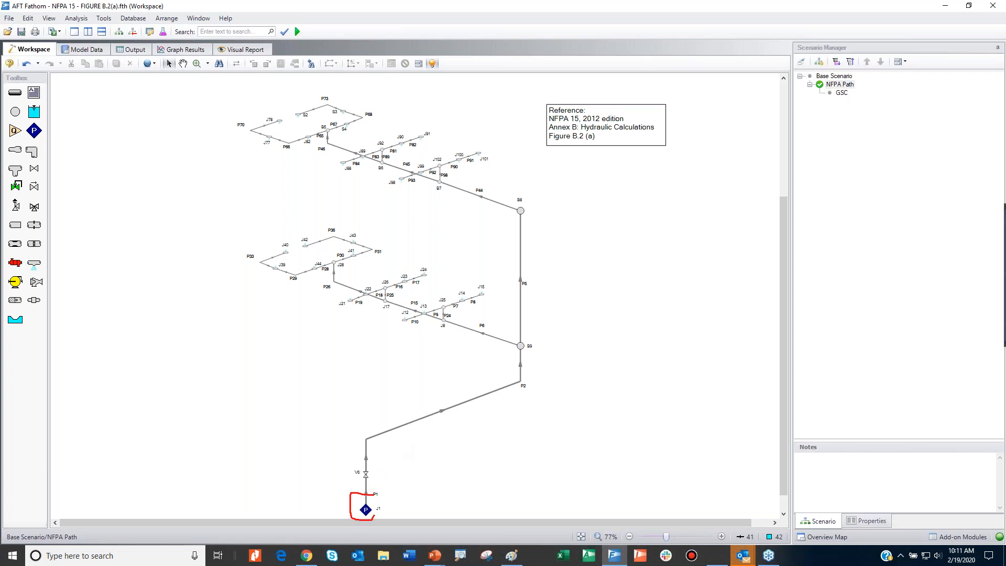
pyautogui.moveTo(299, 123); pyautogui.dragTo(307, 95)
pyautogui.moveTo(383, 482)
pyautogui.mouseDown()
pyautogui.moveTo(385, 458)
pyautogui.moveTo(404, 440)
pyautogui.moveTo(487, 414)
pyautogui.moveTo(542, 379)
pyautogui.moveTo(546, 262)
pyautogui.moveTo(528, 208)
pyautogui.moveTo(492, 182)
pyautogui.moveTo(372, 150)
pyautogui.moveTo(352, 137)
pyautogui.moveTo(368, 119)
pyautogui.moveTo(357, 87)
pyautogui.moveTo(316, 98)
pyautogui.mouseUp()
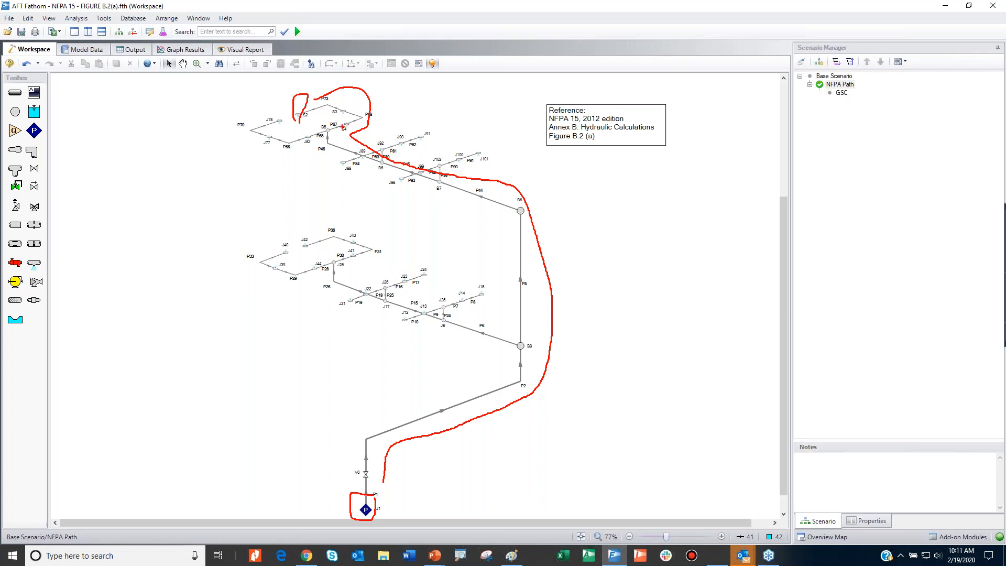
pyautogui.press('Escape')
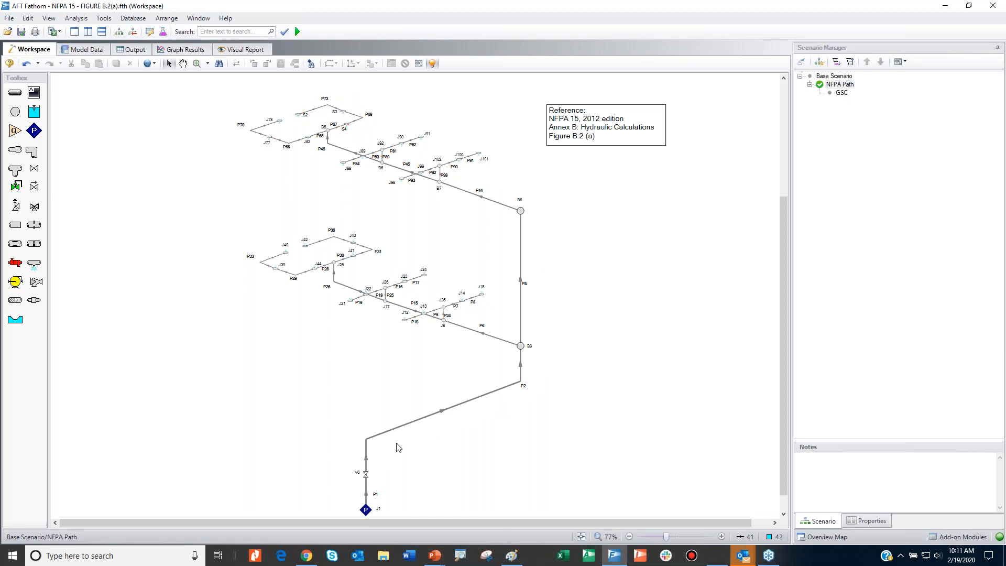
pyautogui.click(367, 509)
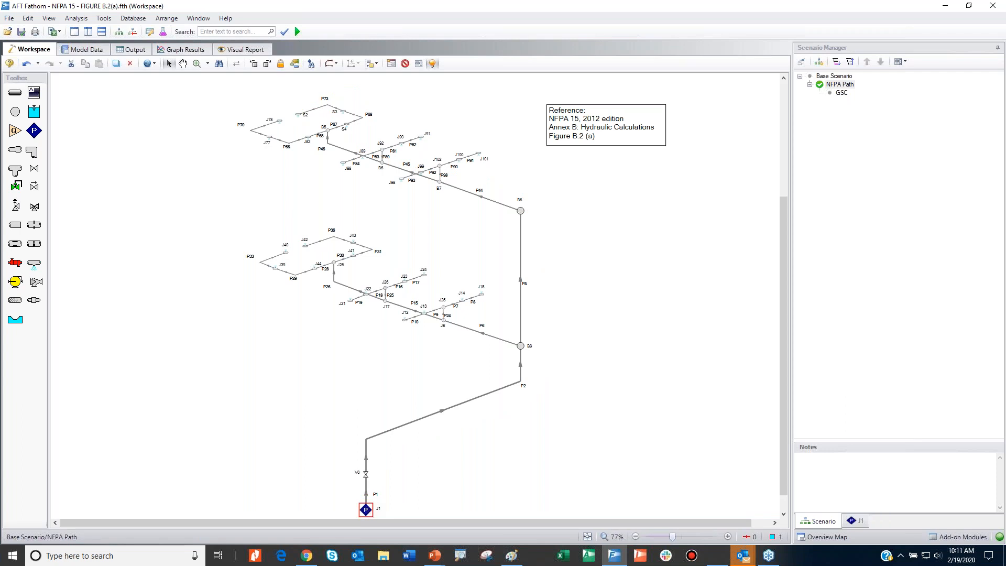
pyautogui.keyDown('shift'); pyautogui.click(366, 484); pyautogui.keyUp('shift')
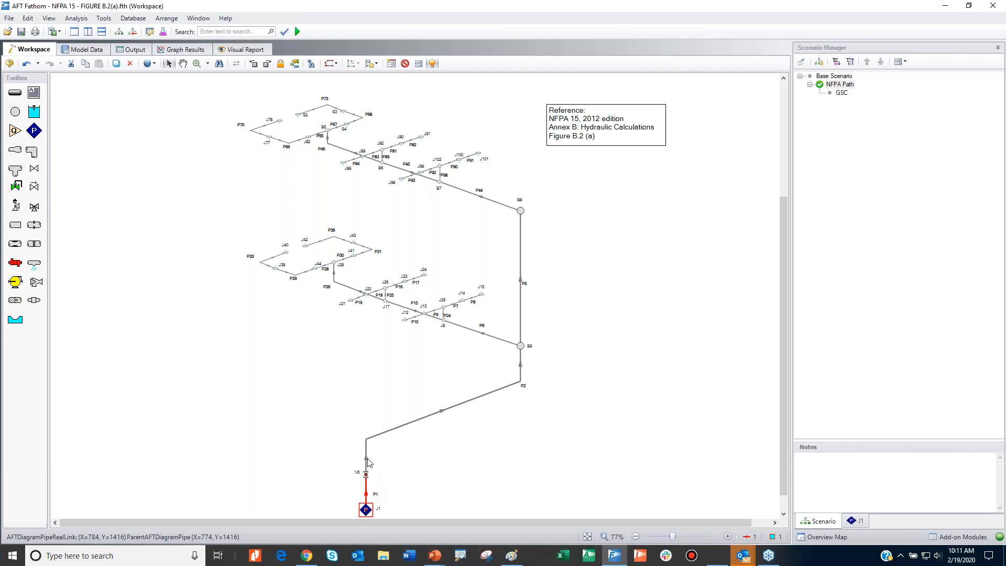
pyautogui.moveTo(410, 430); pyautogui.dragTo(352, 451)
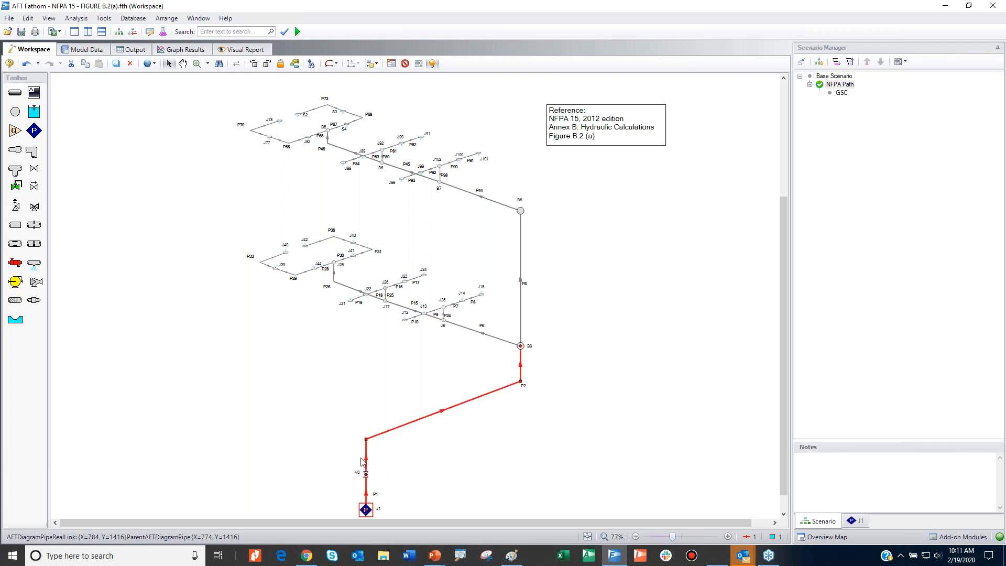
pyautogui.click(524, 359)
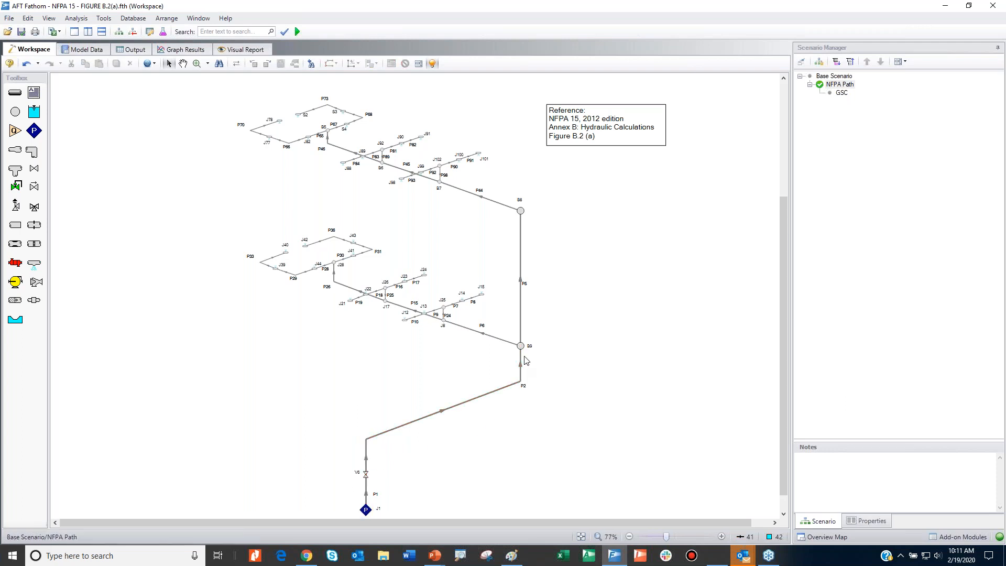
# Select the shortest path between the assigned pressure junction J1 and the remote nozzle S2.
pyautogui.click(368, 509)
pyautogui.keyDown('shift'); pyautogui.click(299, 115); pyautogui.keyUp('shift')
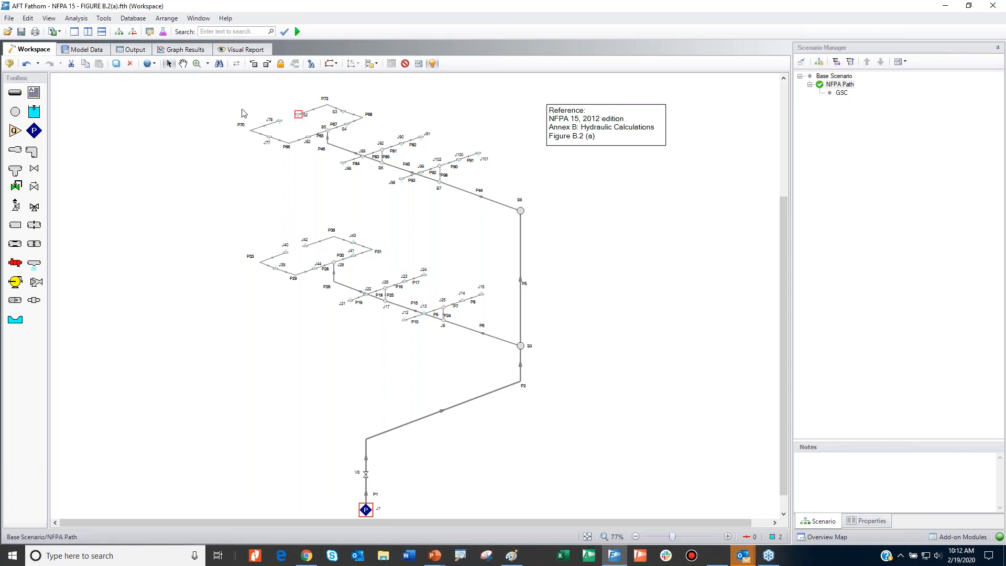
pyautogui.click(28, 18)
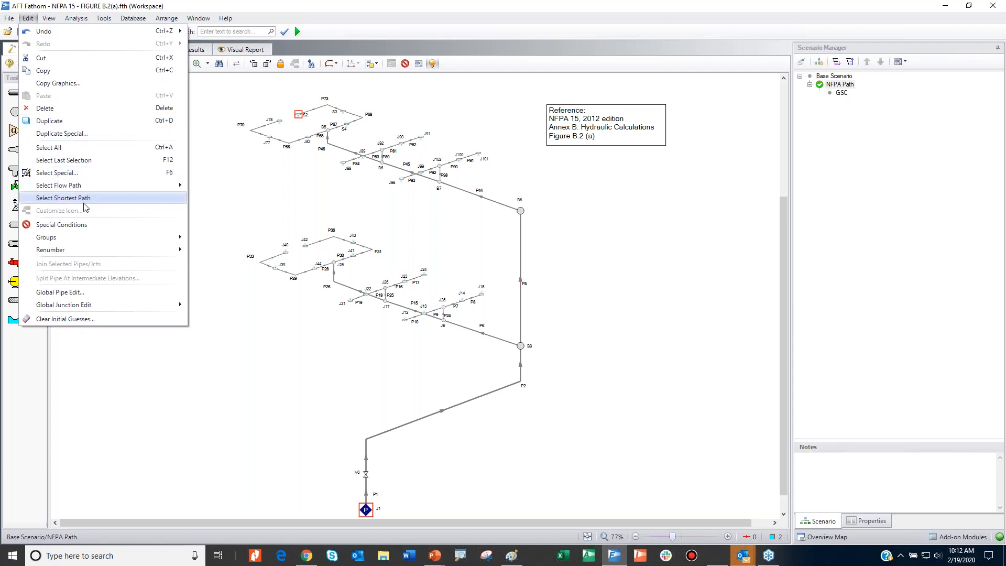
pyautogui.click(64, 197)
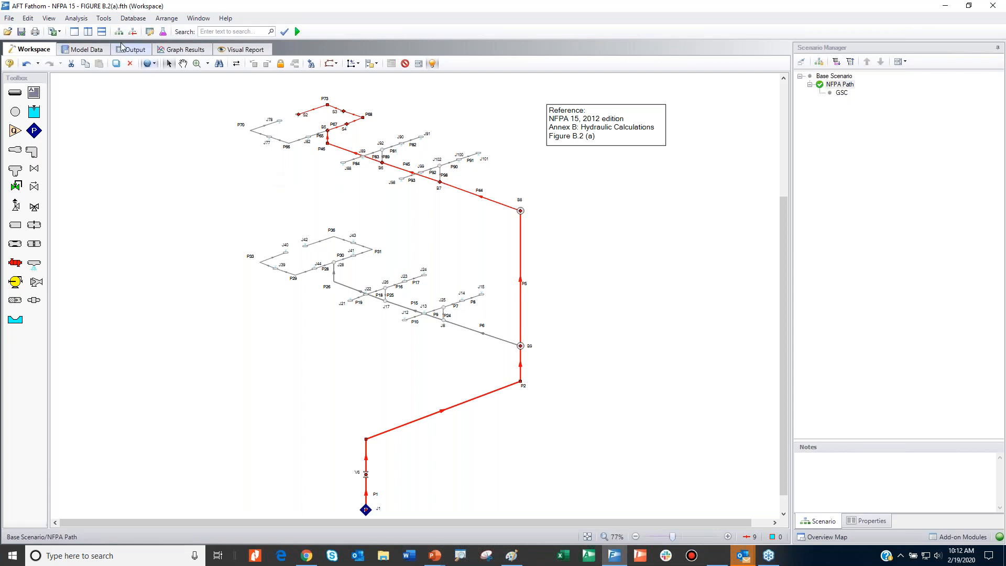
pyautogui.click(27, 19)
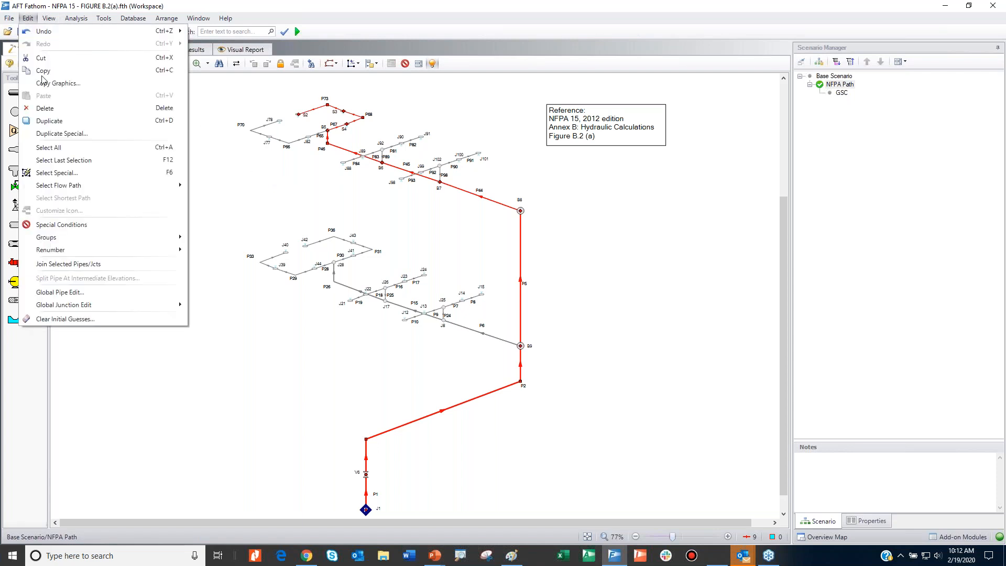
pyautogui.moveTo(80, 240)
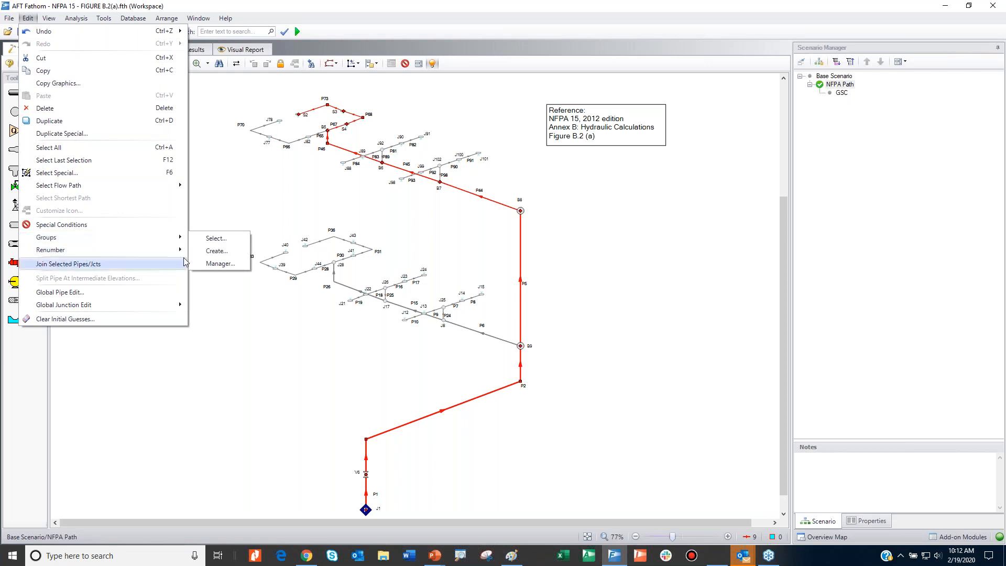
pyautogui.click(227, 254)
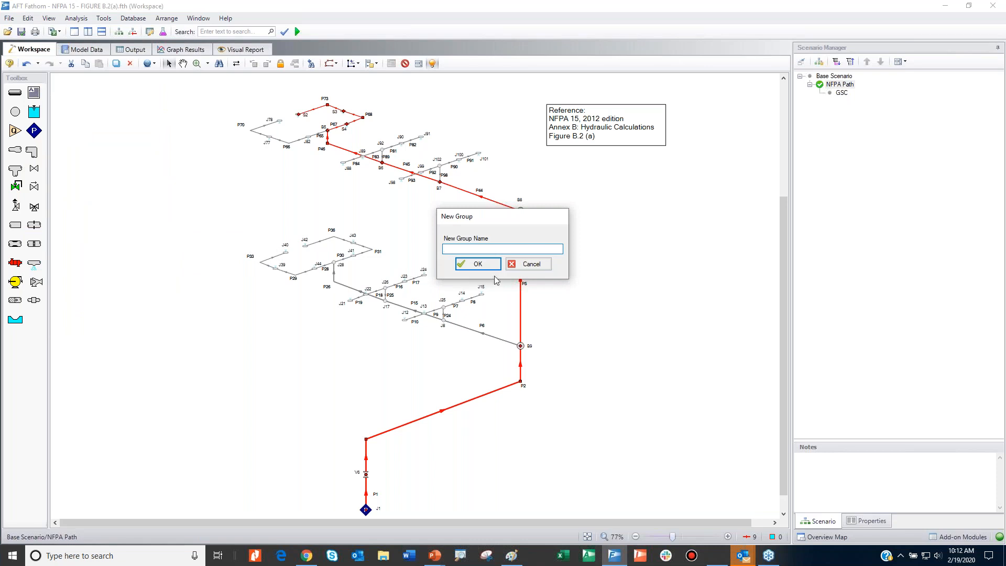
pyautogui.click(519, 265)
pyautogui.click(184, 189)
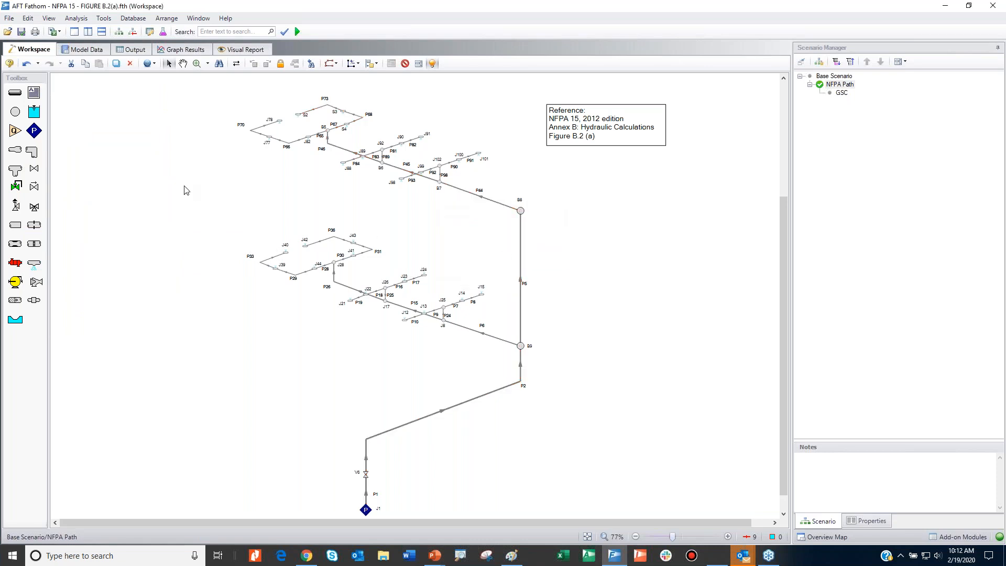
# Highlight only the pipes and junctions of the NFPA Path group to review its route, and clear the selection.
pyautogui.click(29, 19)
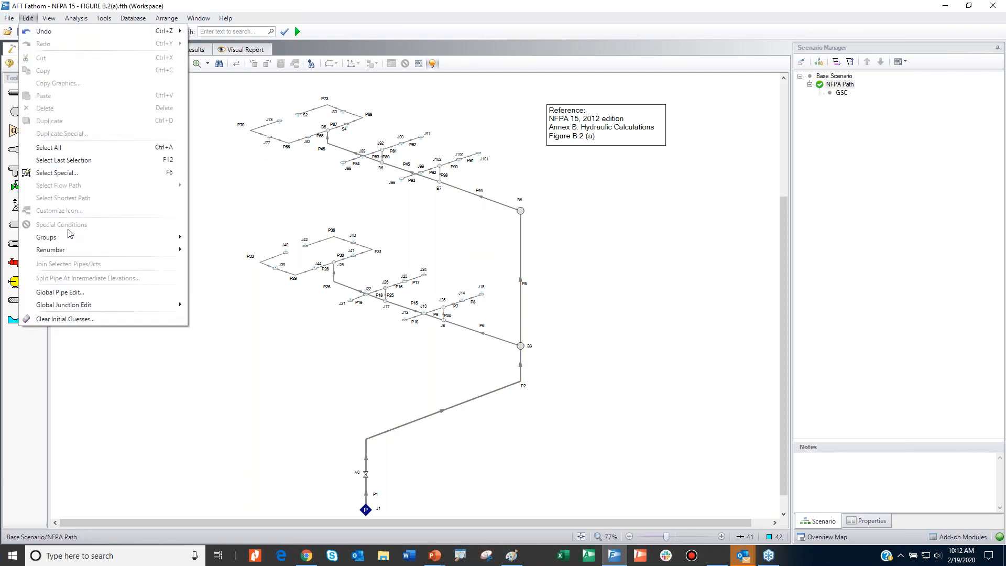
pyautogui.moveTo(68, 236)
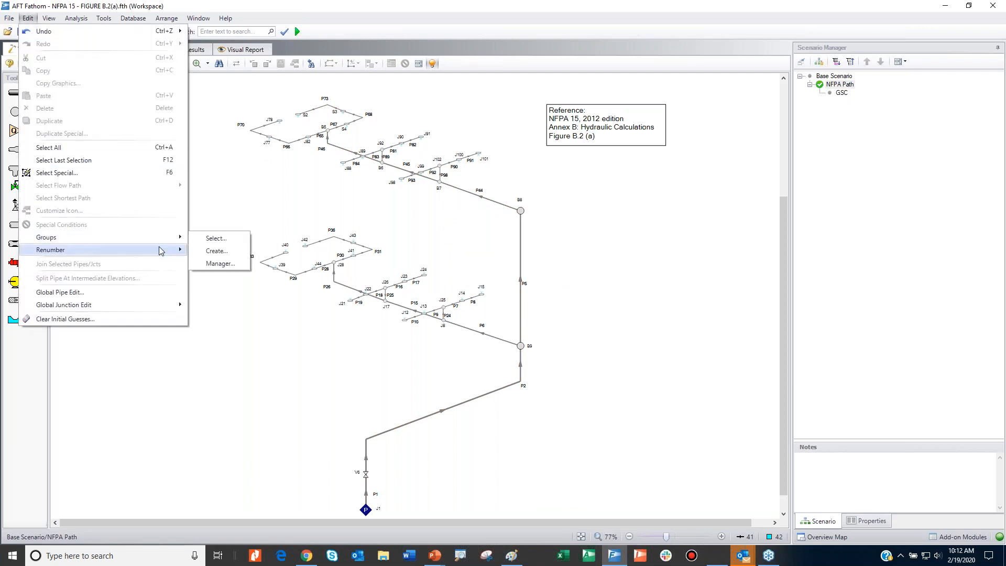
pyautogui.click(211, 242)
pyautogui.click(420, 204)
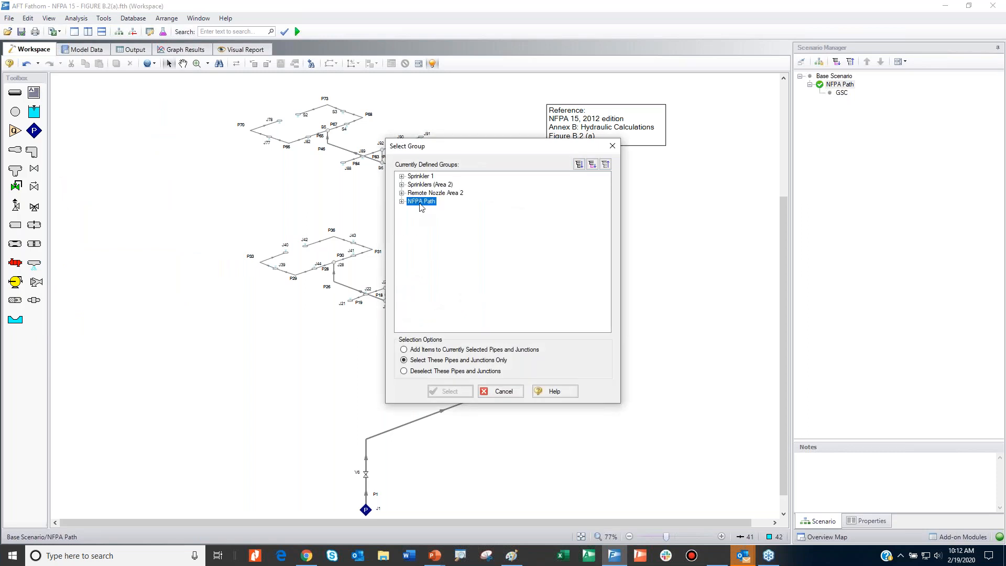
pyautogui.click(447, 397)
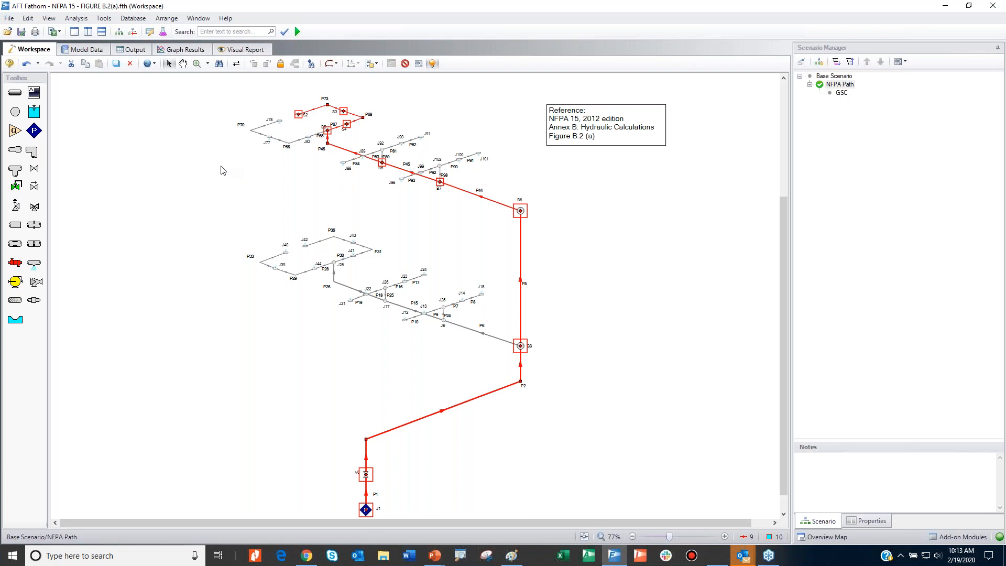
pyautogui.click(205, 156)
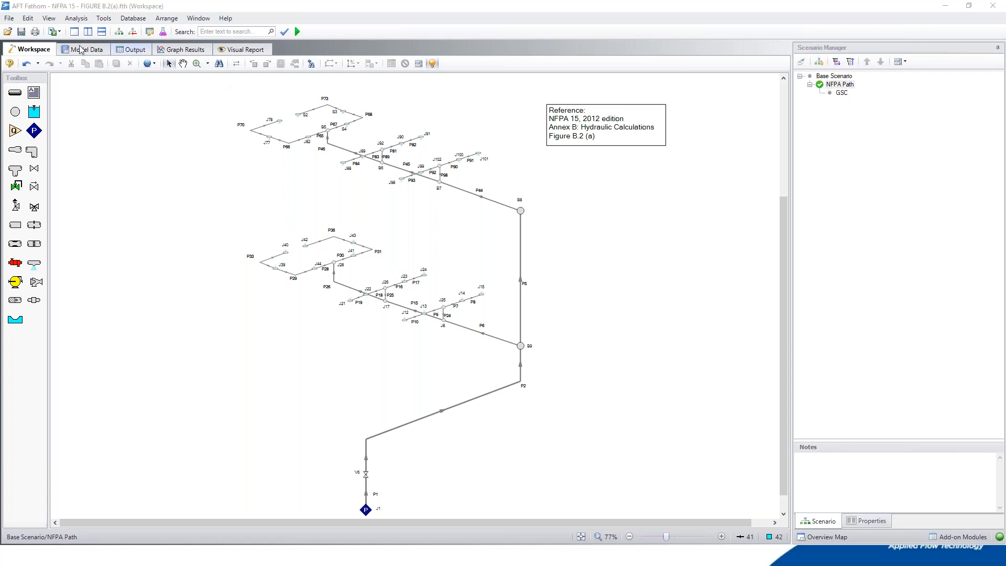
pyautogui.click(110, 20)
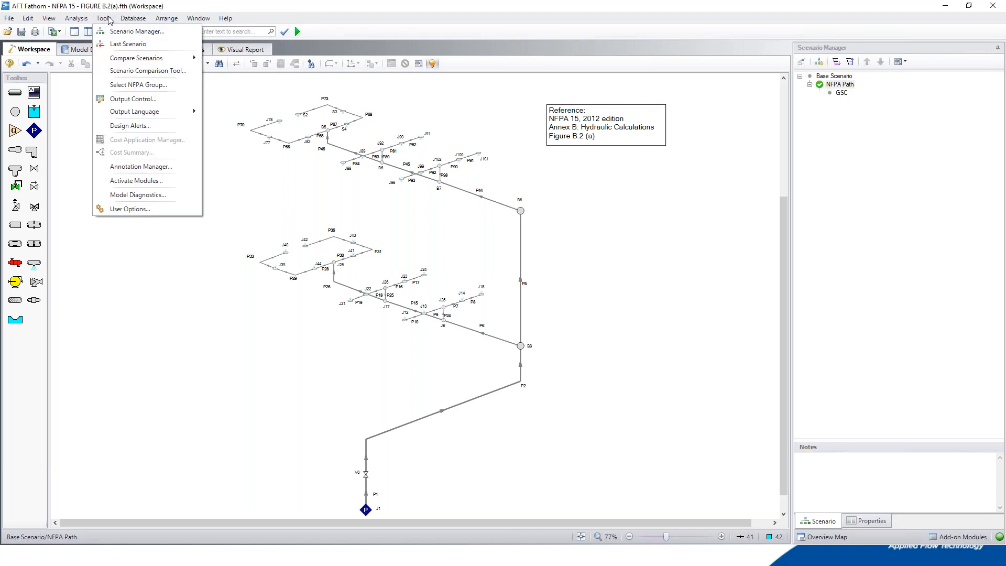
pyautogui.click(78, 19)
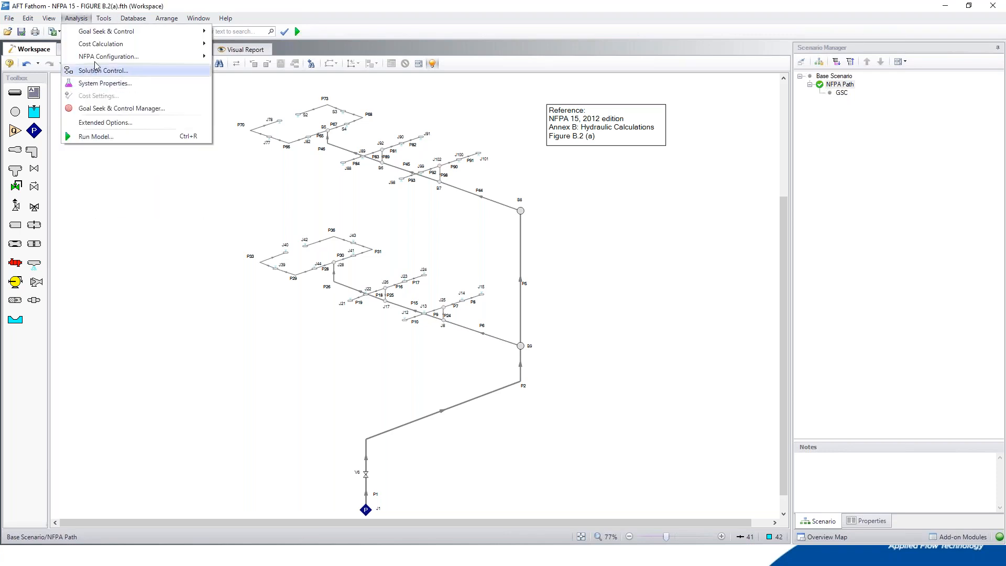
pyautogui.moveTo(124, 60)
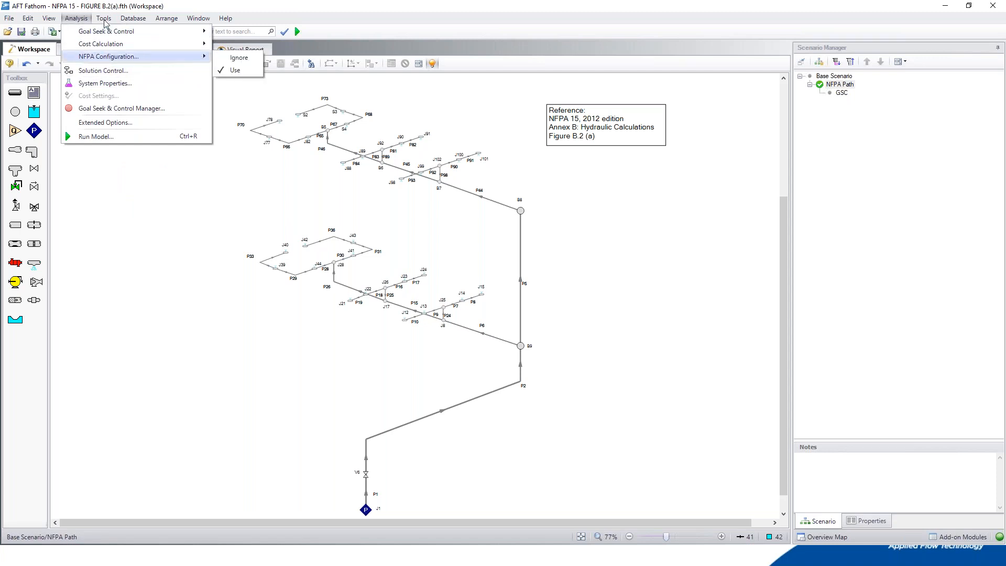
pyautogui.click(76, 19)
pyautogui.click(104, 19)
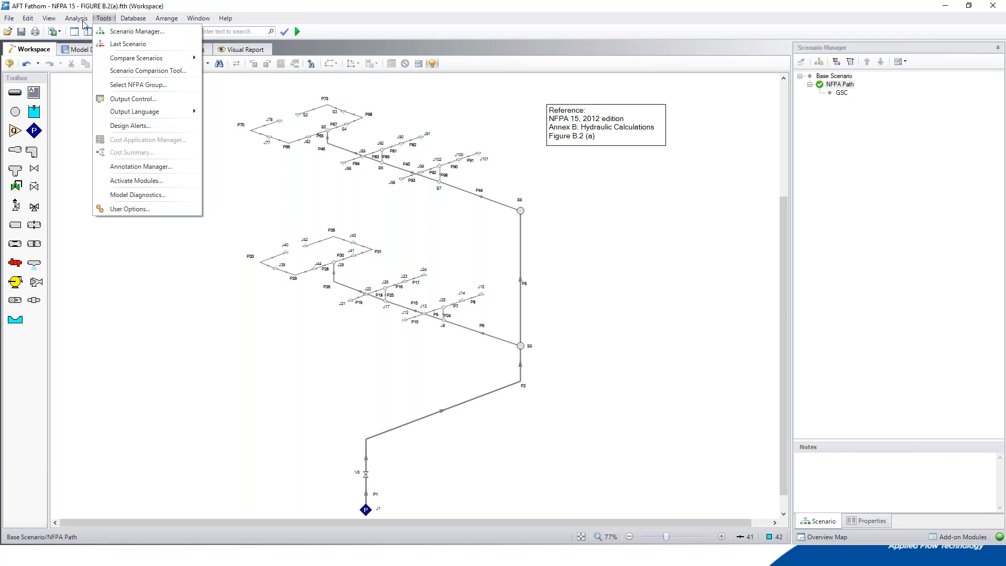
pyautogui.moveTo(74, 20)
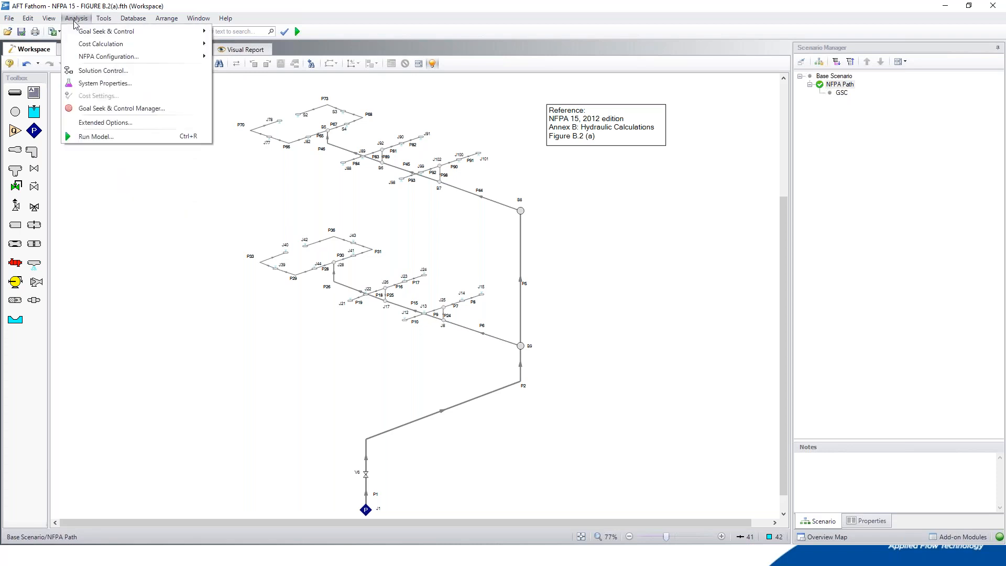
# Choose NFPA Path as the group for the NFPA report and run the model.
pyautogui.click(104, 19)
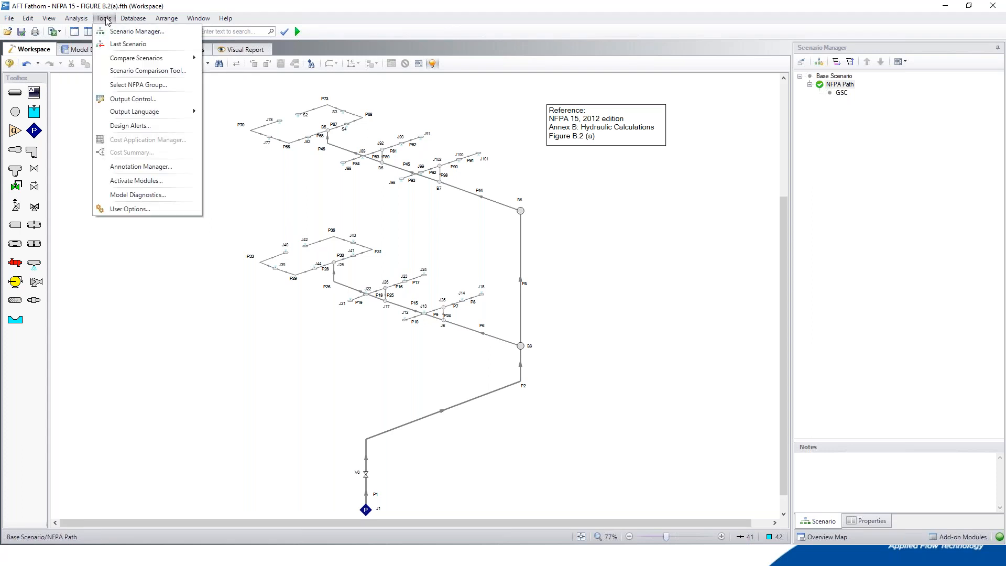
pyautogui.click(138, 85)
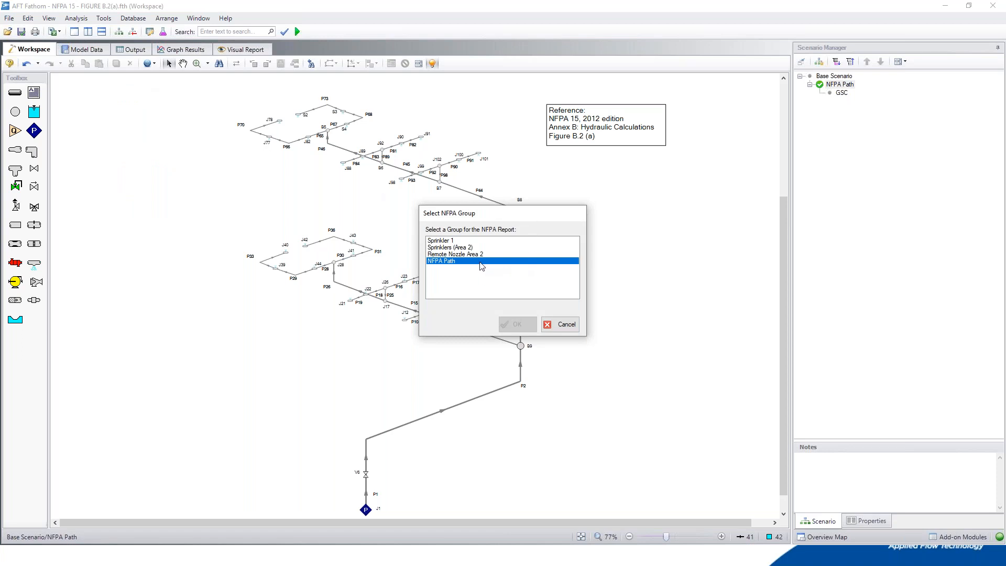
pyautogui.click(472, 266)
pyautogui.click(528, 323)
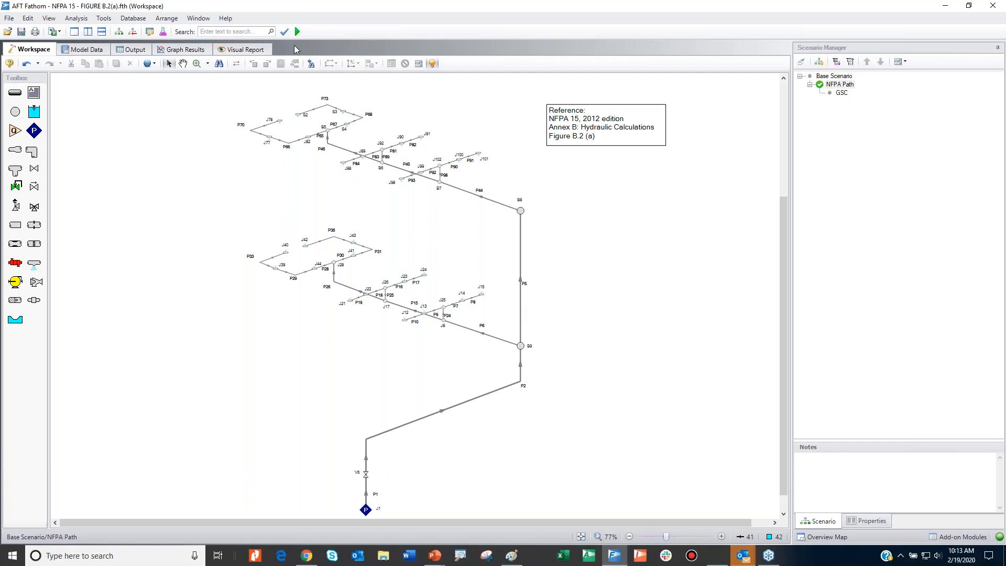
pyautogui.click(297, 32)
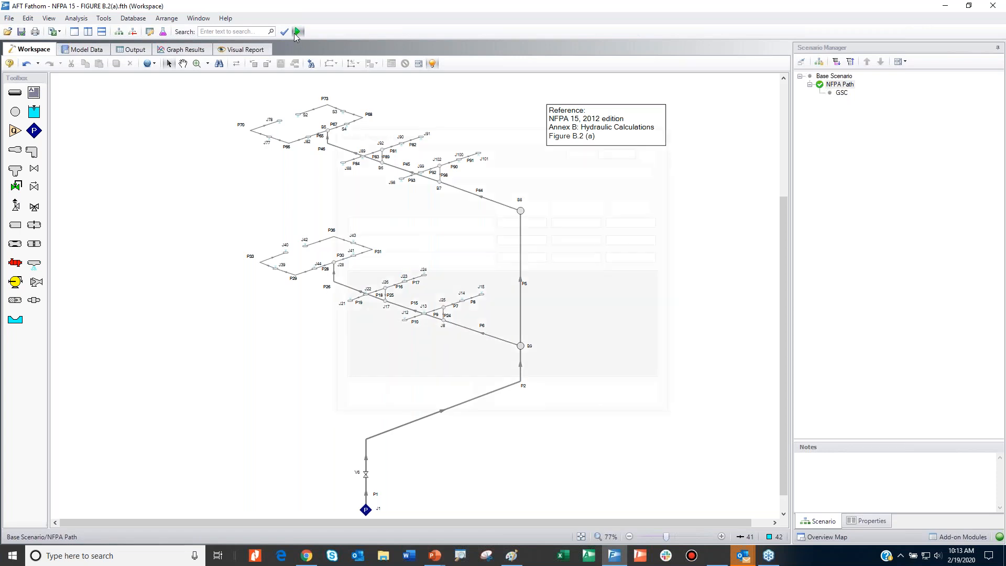
# Open the run's output and examine the NFPA report's hydraulic calculations, marking nozzle S2 and the order of locations following it.
pyautogui.click(638, 399)
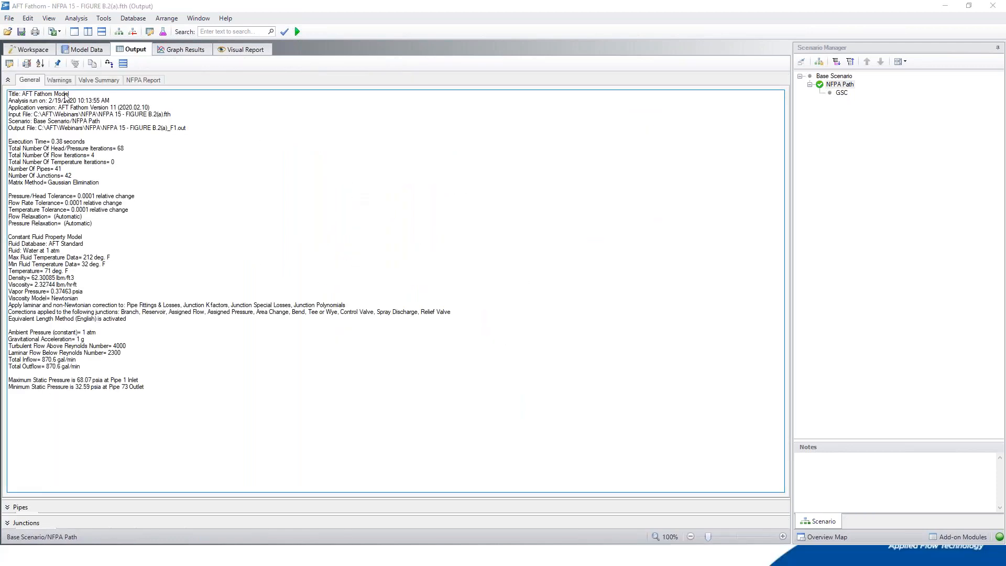
pyautogui.click(147, 80)
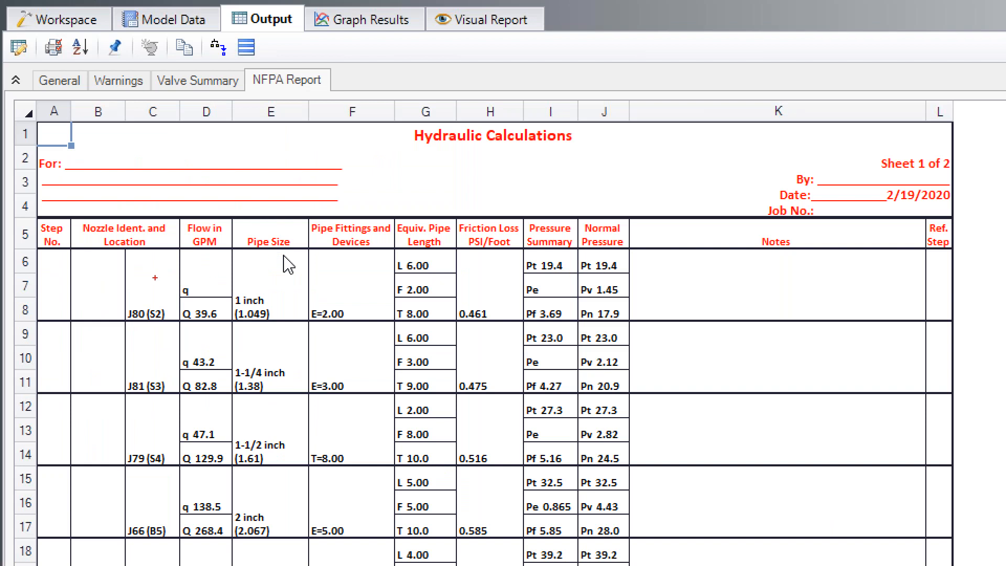
pyautogui.moveTo(155, 278)
pyautogui.mouseDown()
pyautogui.moveTo(120, 296)
pyautogui.moveTo(166, 322)
pyautogui.moveTo(142, 286)
pyautogui.mouseUp()
pyautogui.moveTo(108, 334); pyautogui.dragTo(116, 493)
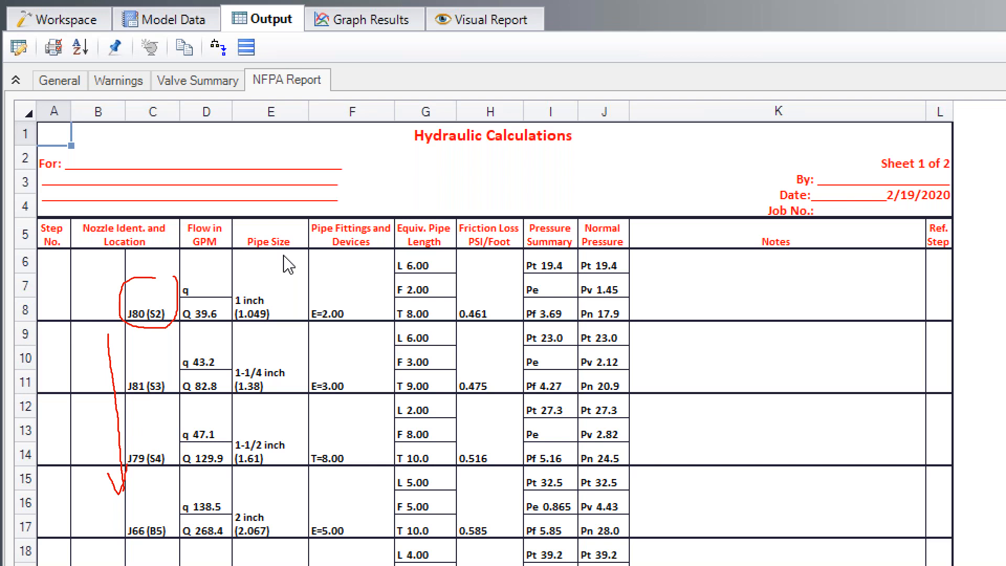
pyautogui.press('Escape')
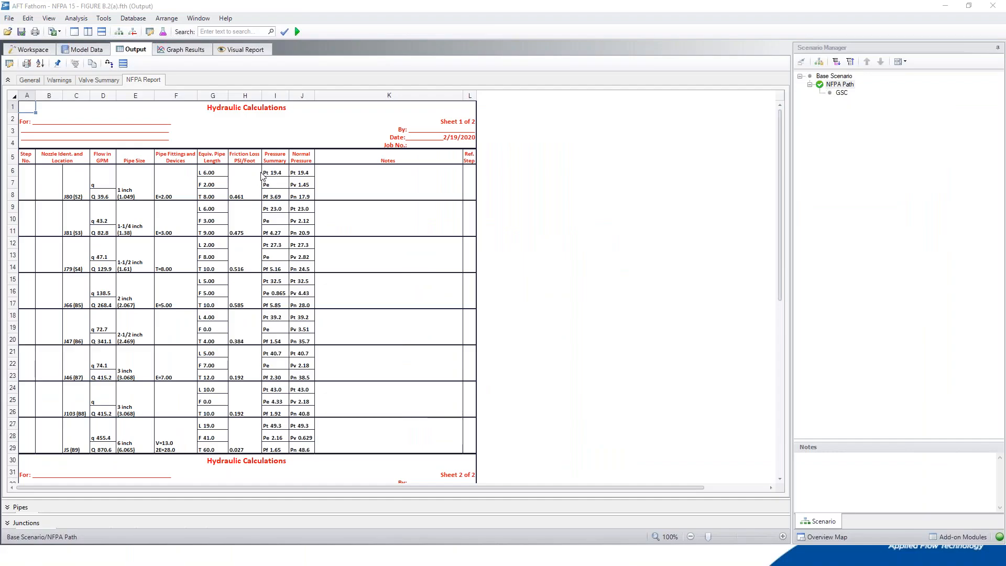
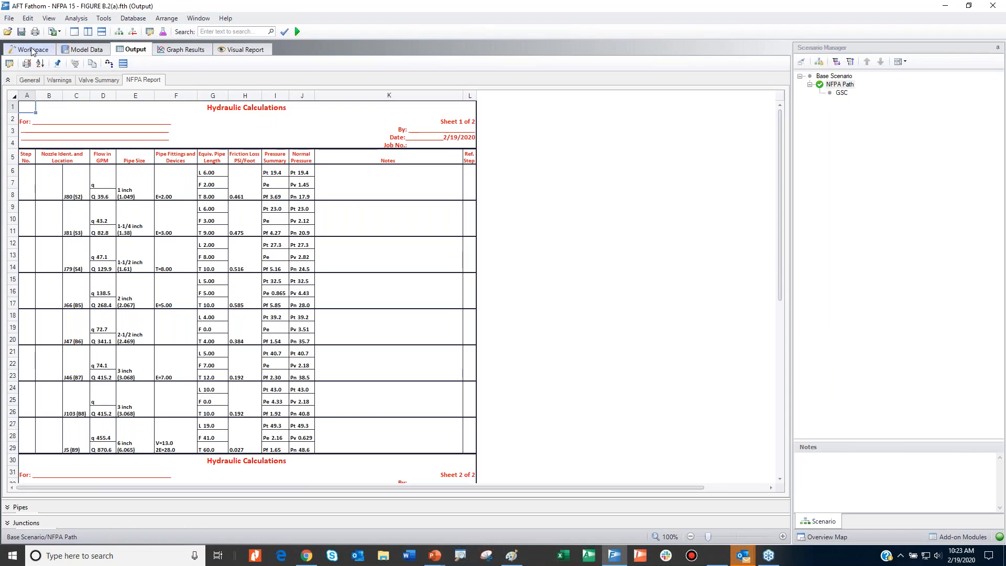
# Load the GSC scenario under NFPA Path into the workspace.
pyautogui.click(840, 93)
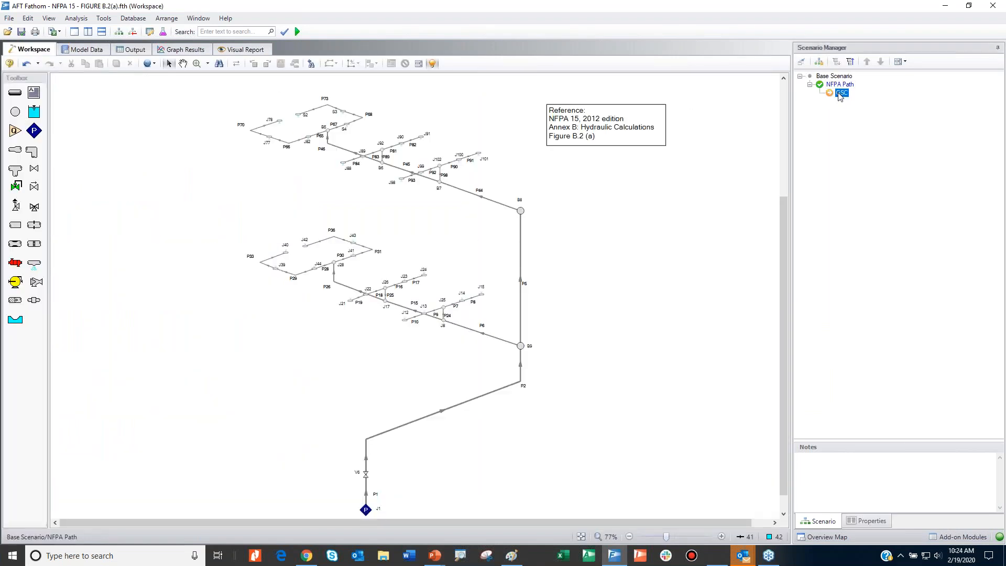
pyautogui.doubleClick(840, 93)
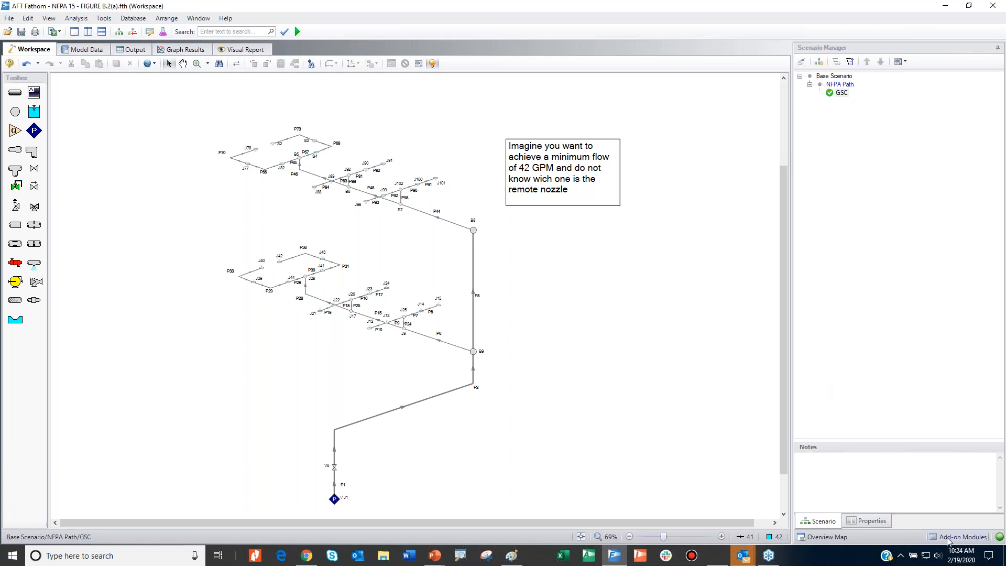
pyautogui.hotkey('alt', 'Tab')
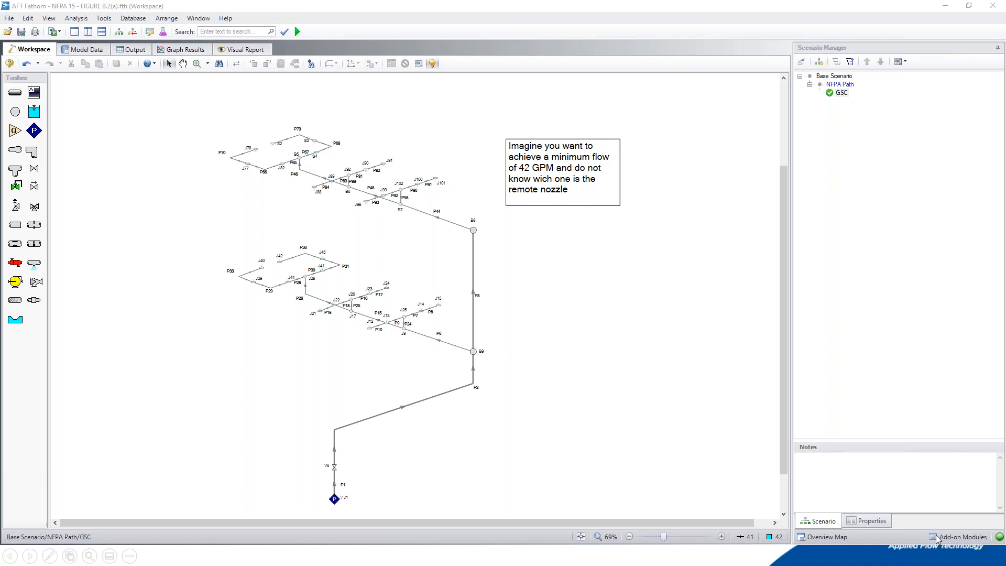
# Check whether the GSC module is activated and whether the analysis uses or ignores Goal Seek & Control.
pyautogui.click(936, 538)
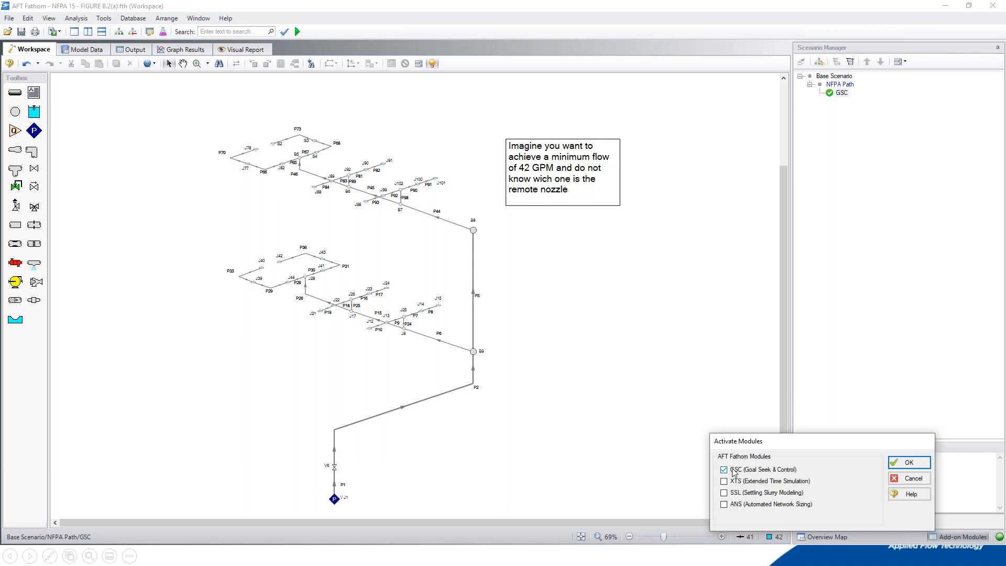
pyautogui.click(923, 465)
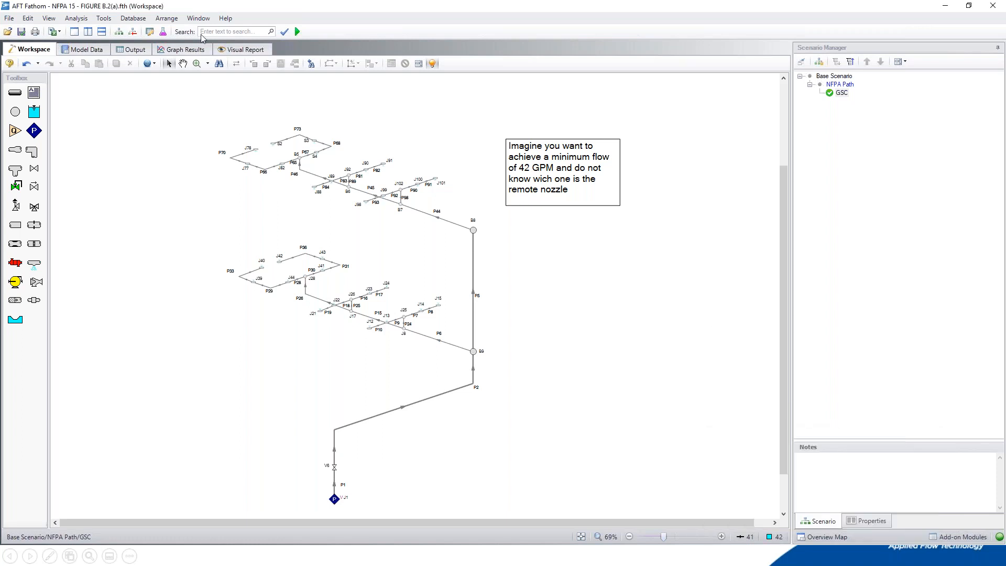
pyautogui.click(76, 18)
pyautogui.moveTo(79, 32)
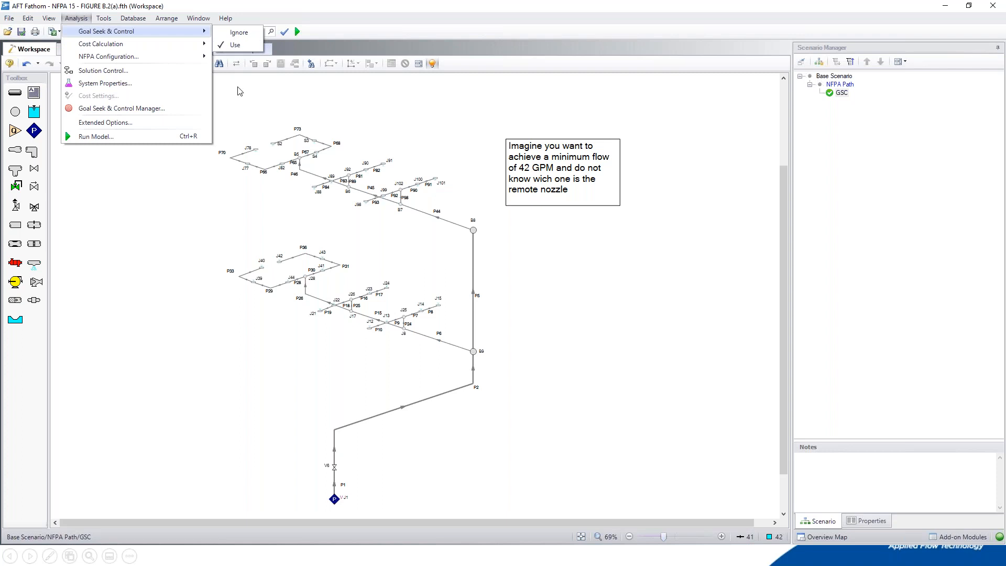
pyautogui.click(247, 113)
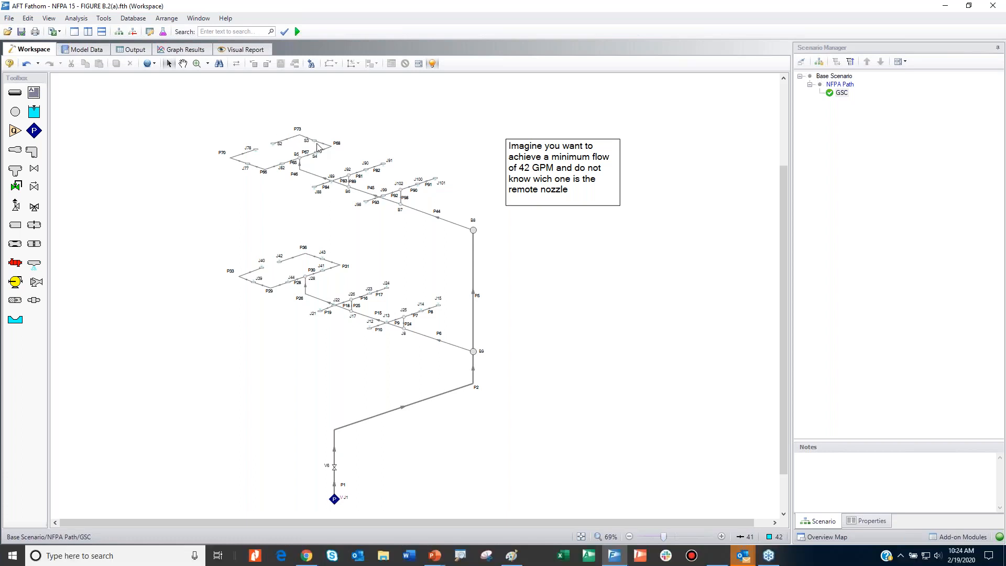
# Highlight only the junctions of the Sprinklers (Area 2) group to review its nozzles, and clear the selection.
pyautogui.click(33, 18)
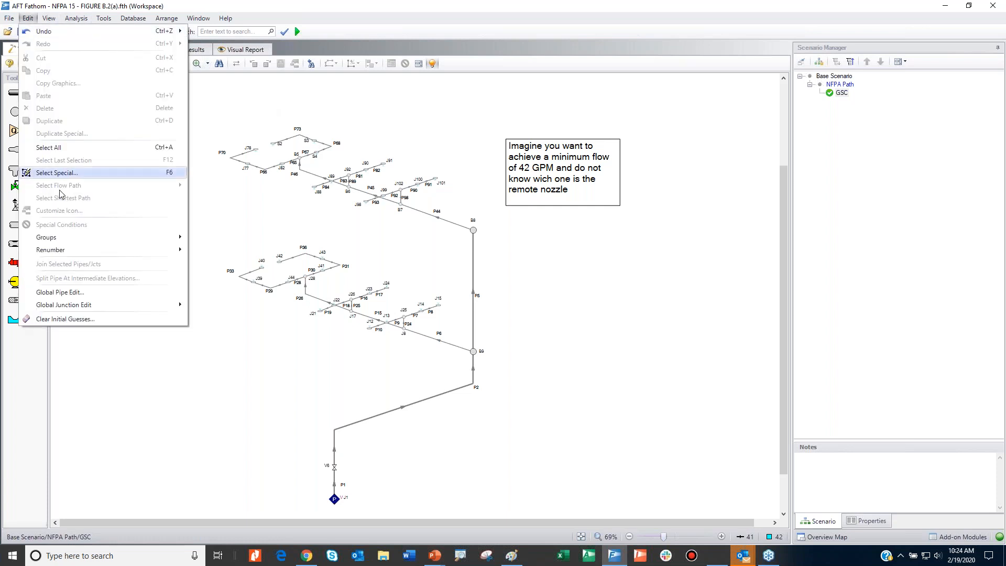
pyautogui.moveTo(75, 240)
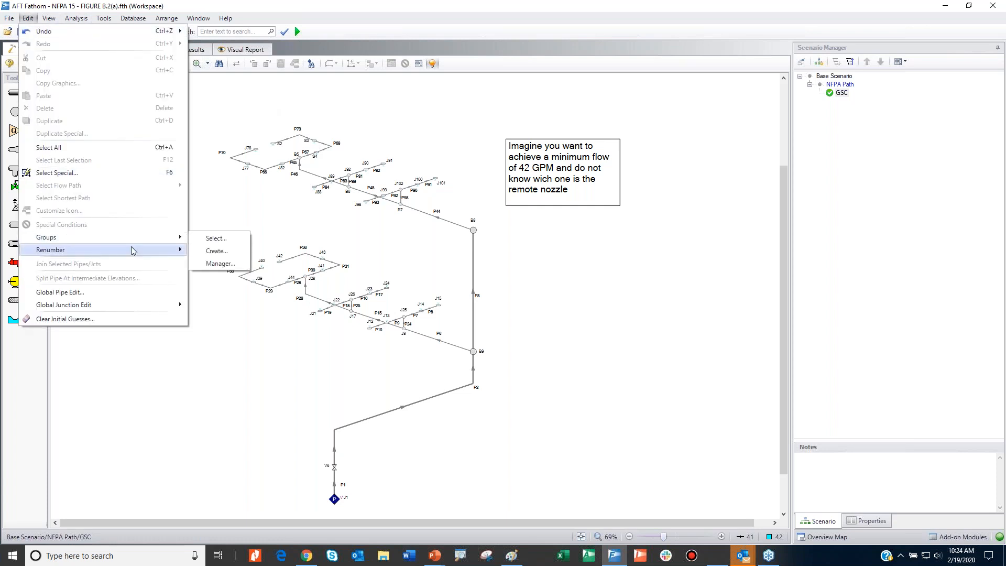
pyautogui.click(201, 242)
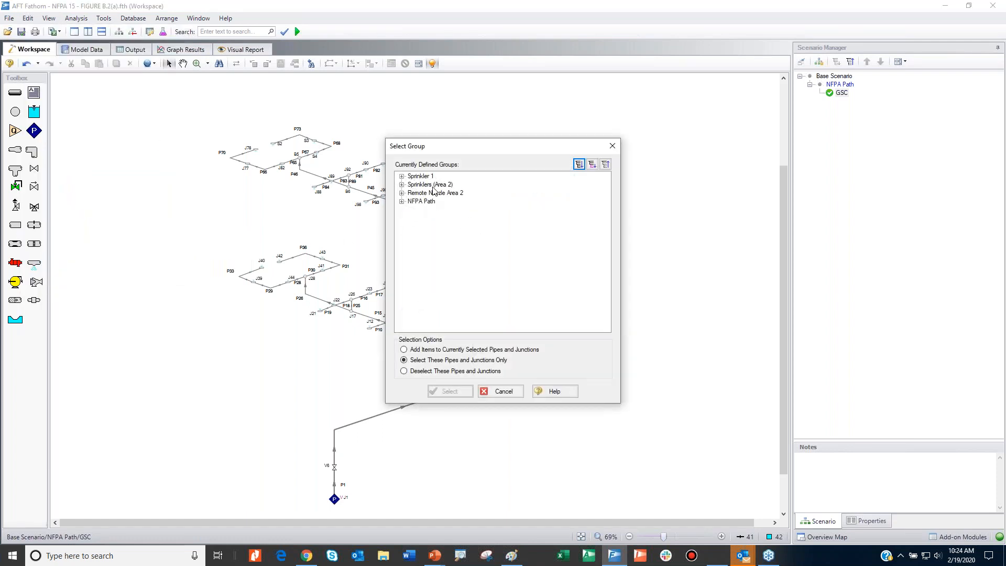
pyautogui.click(433, 185)
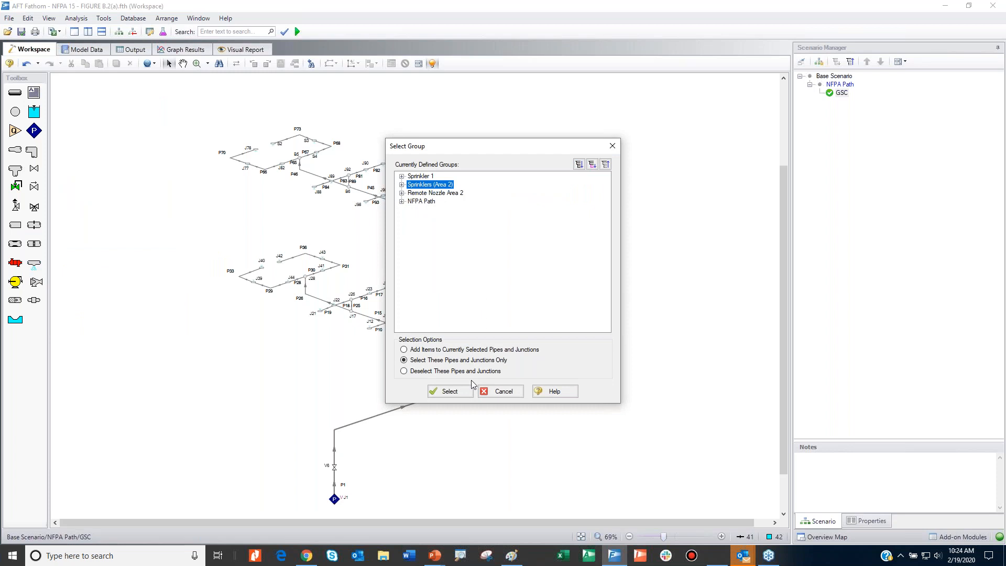
pyautogui.click(461, 392)
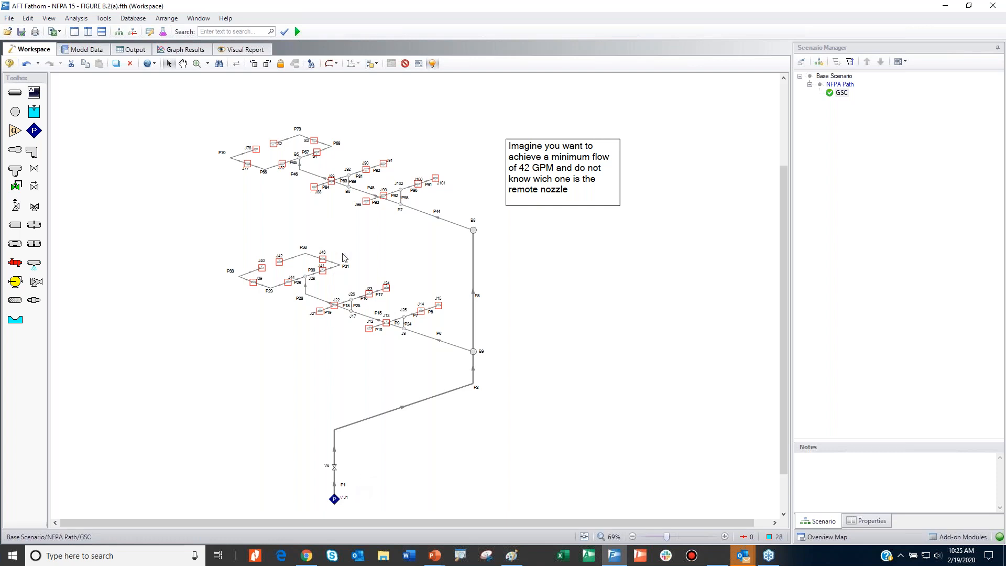
pyautogui.click(357, 235)
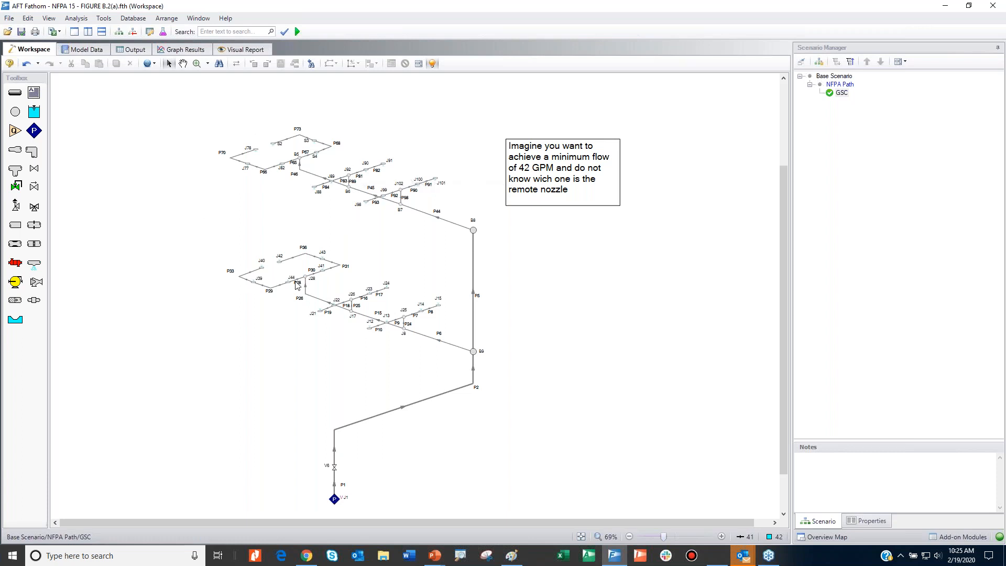
# Open the Goal Seek and Control Manager and review the variable defined for the J1 assigned pressure junction.
pyautogui.click(77, 18)
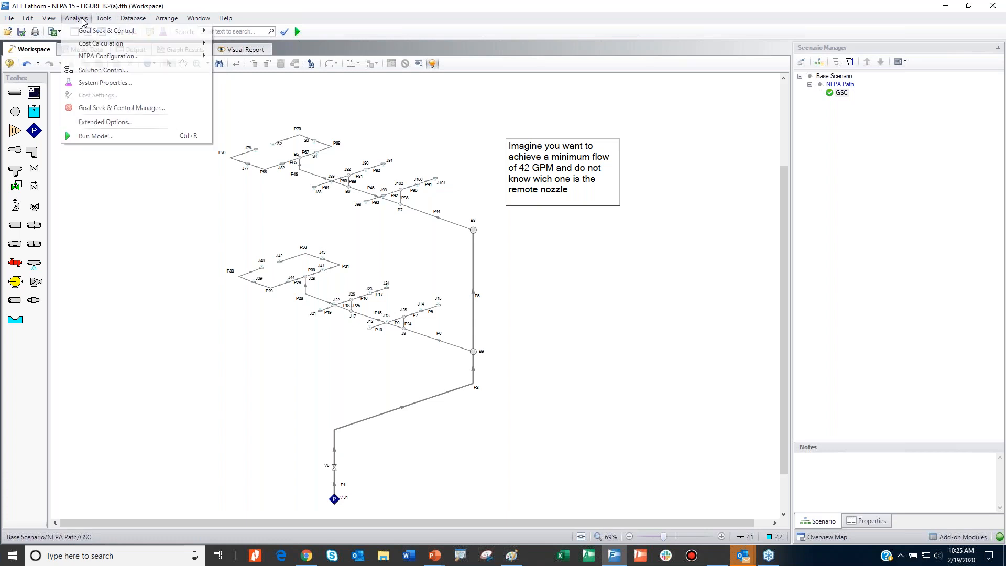
pyautogui.click(110, 108)
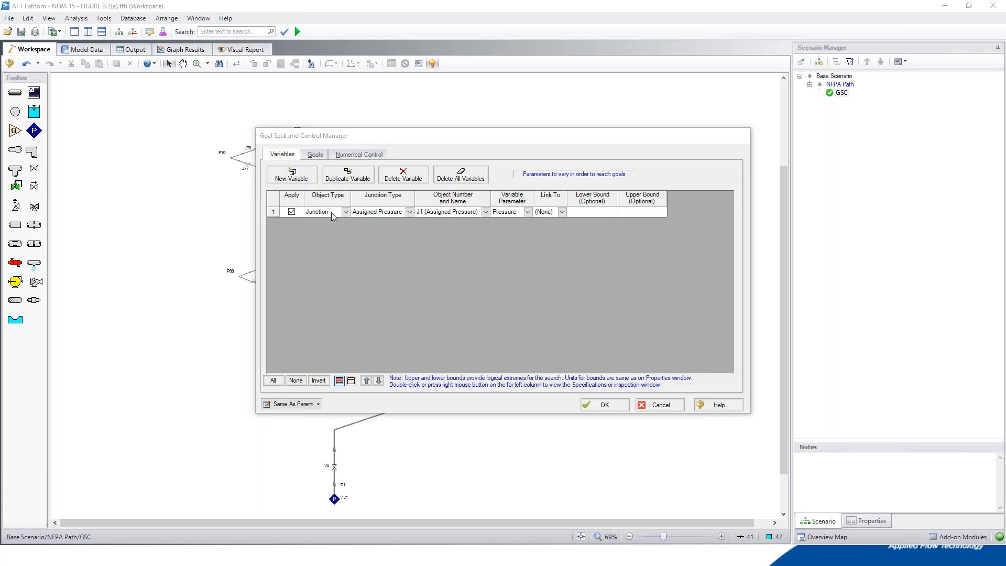
pyautogui.click(310, 212)
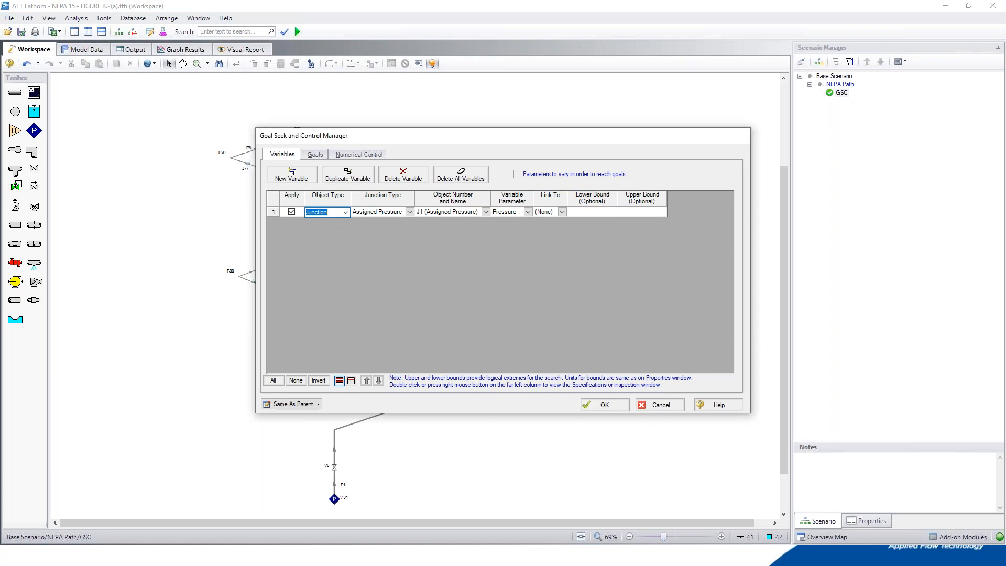
pyautogui.click(394, 215)
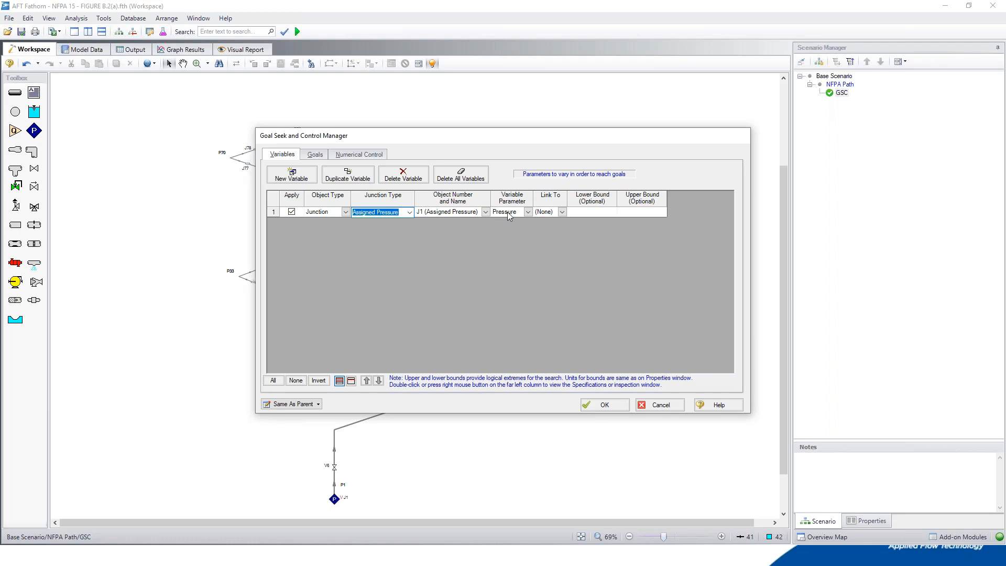
# Review the flow rate goal for the Sprinklers (Area 2) group, including its goal type options, and accept the goal seek settings.
pyautogui.click(314, 155)
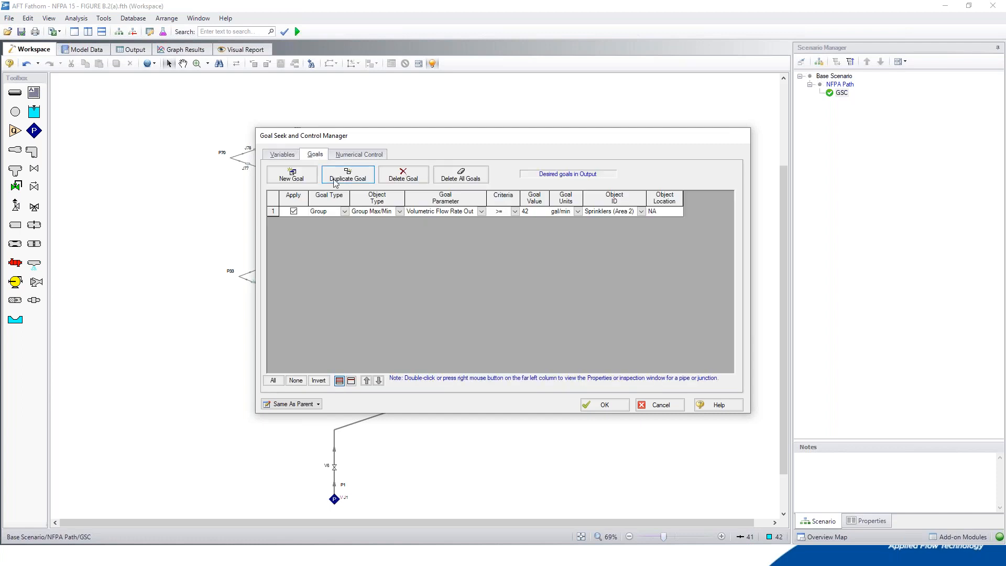
pyautogui.click(344, 212)
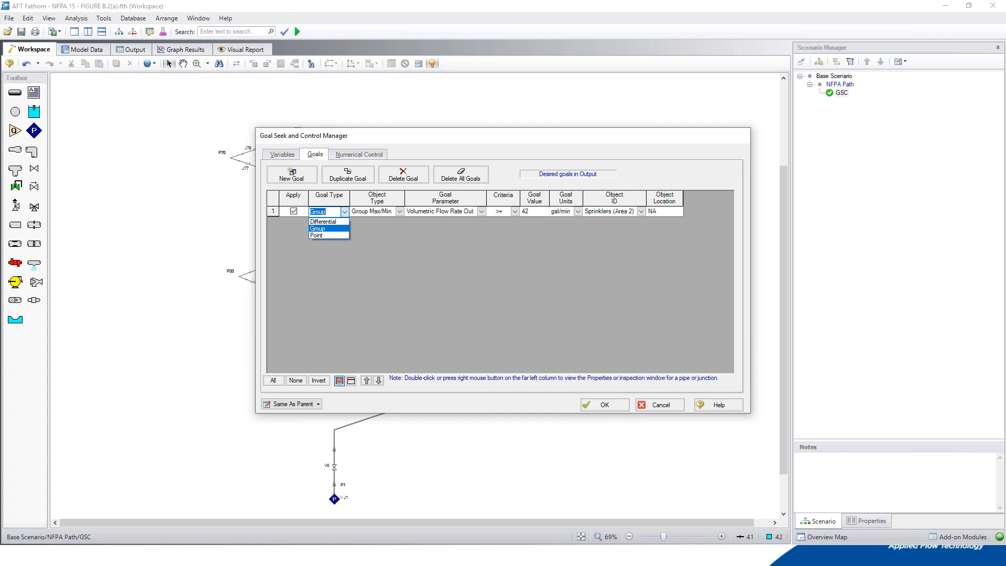
pyautogui.click(325, 212)
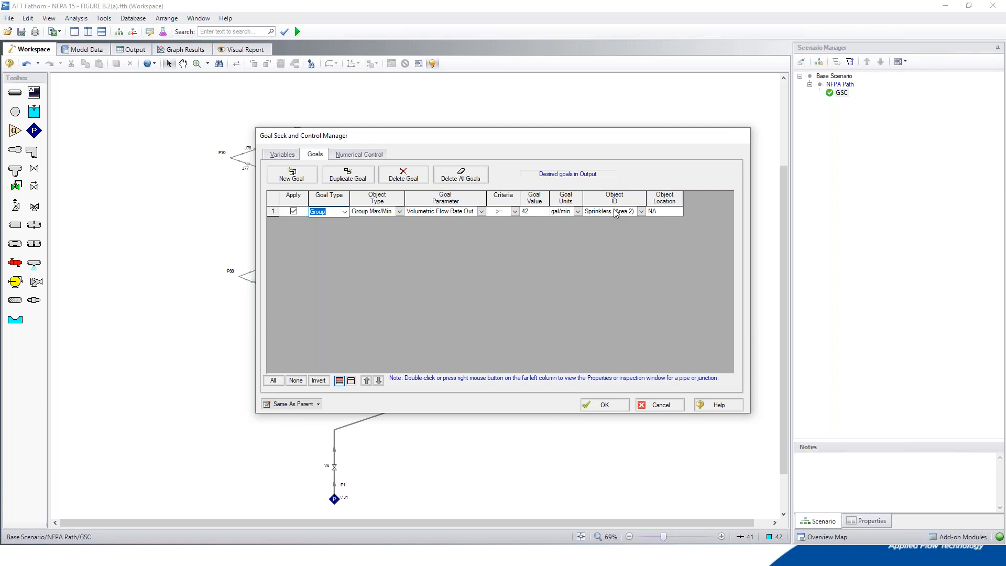
pyautogui.click(279, 155)
pyautogui.click(314, 155)
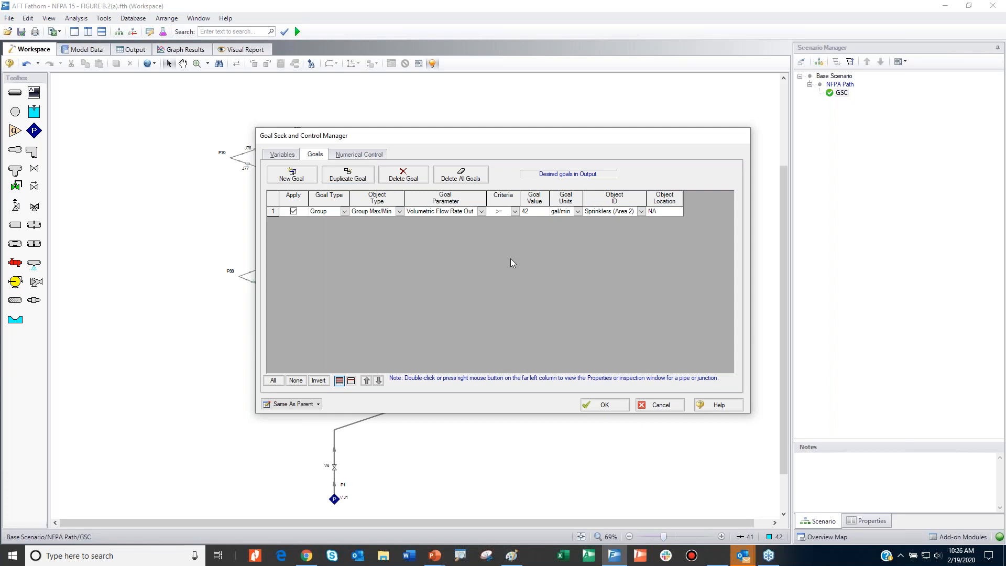
pyautogui.click(620, 406)
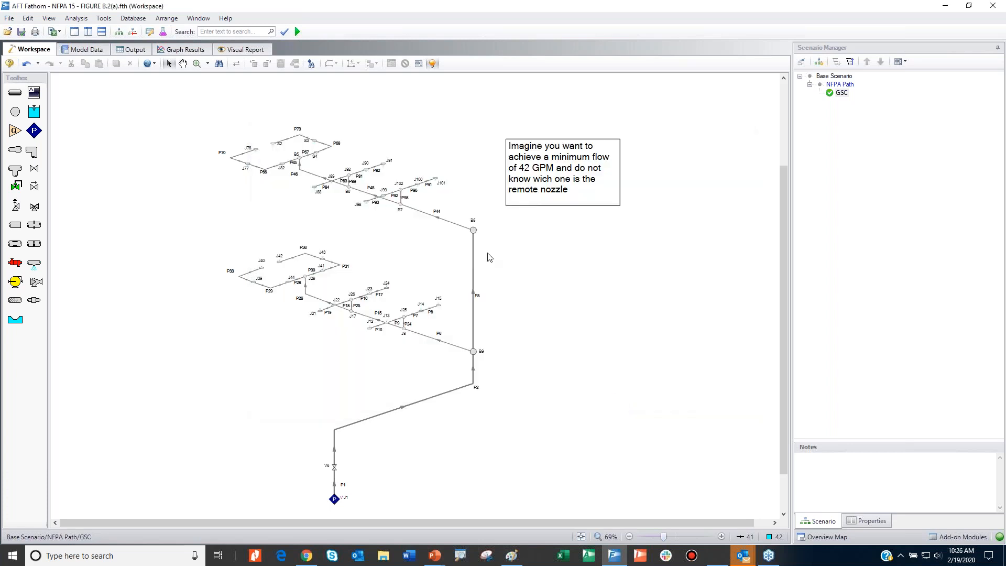
# Run the GSC scenario and open its output to review the GSC variable and goal results.
pyautogui.click(297, 32)
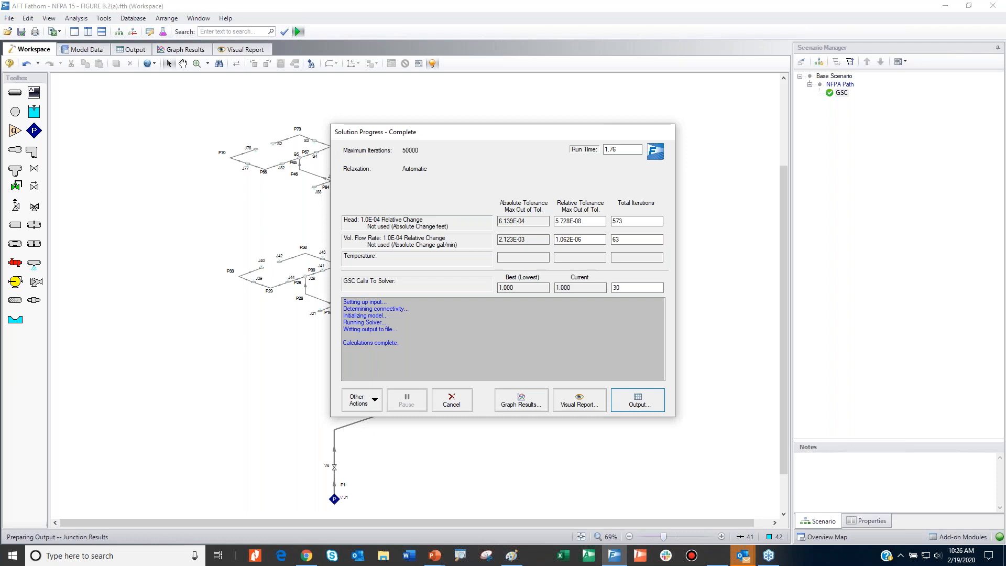
pyautogui.click(638, 400)
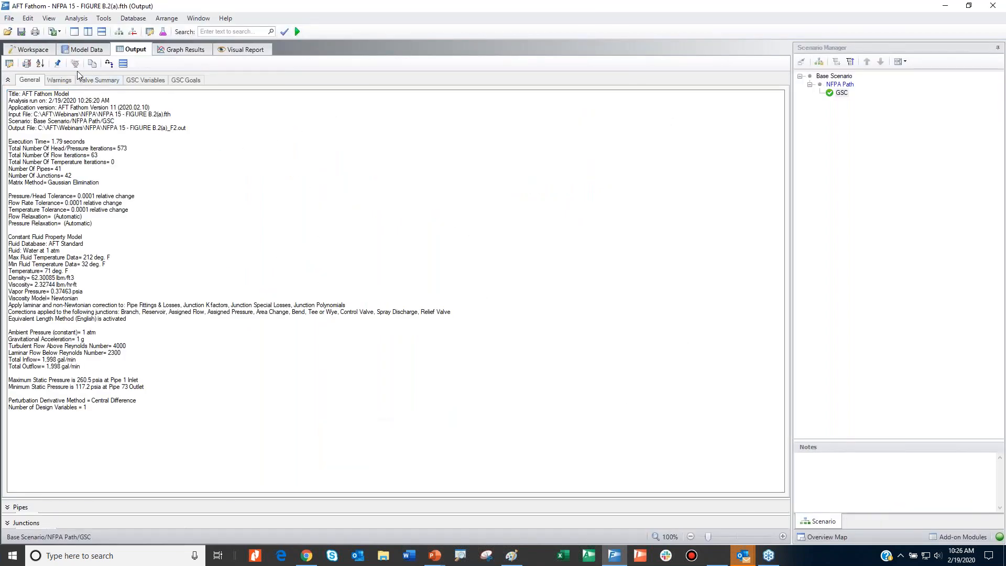
pyautogui.click(130, 82)
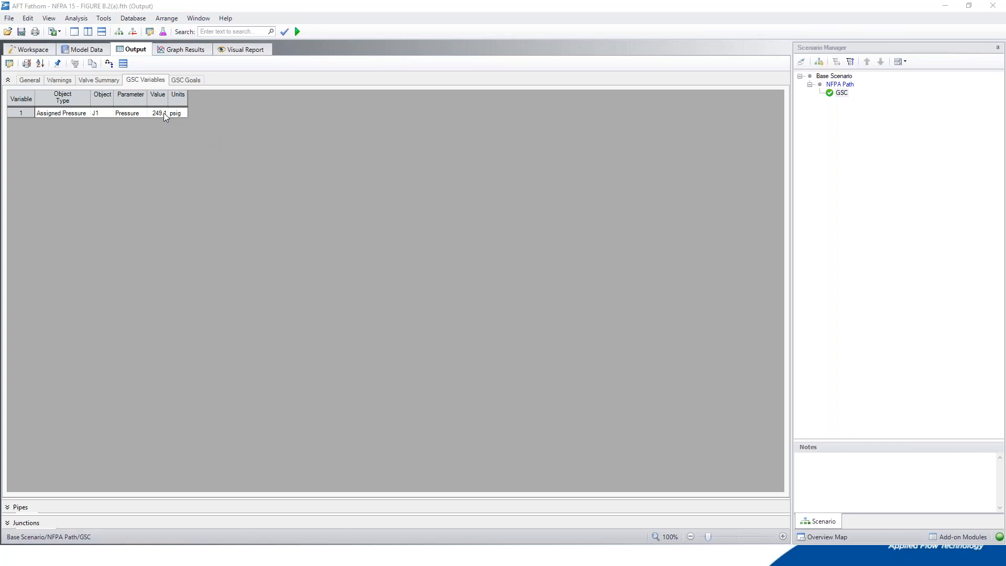
pyautogui.click(188, 82)
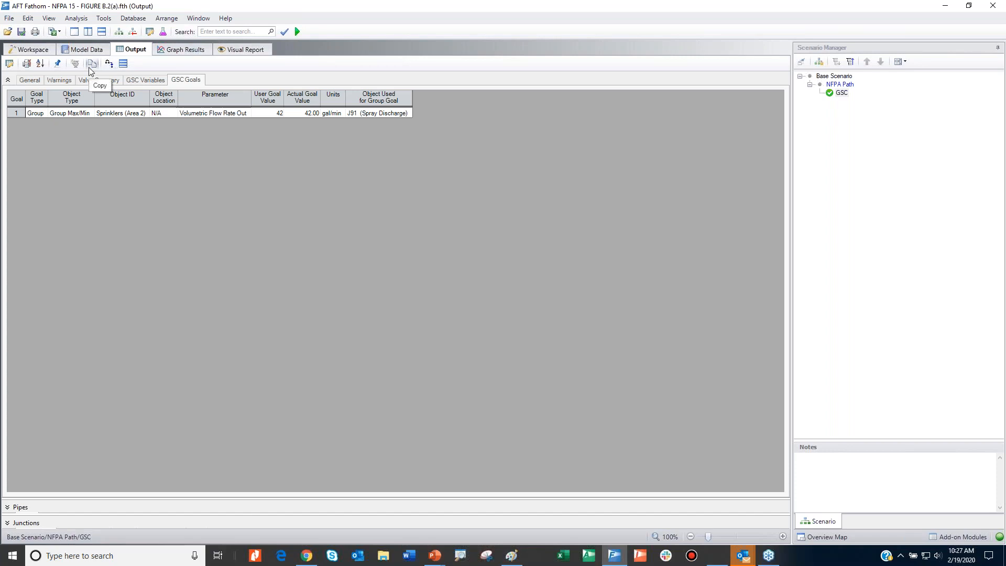
# Transfer only the GSC variable data from the results back into the model.
pyautogui.click(59, 65)
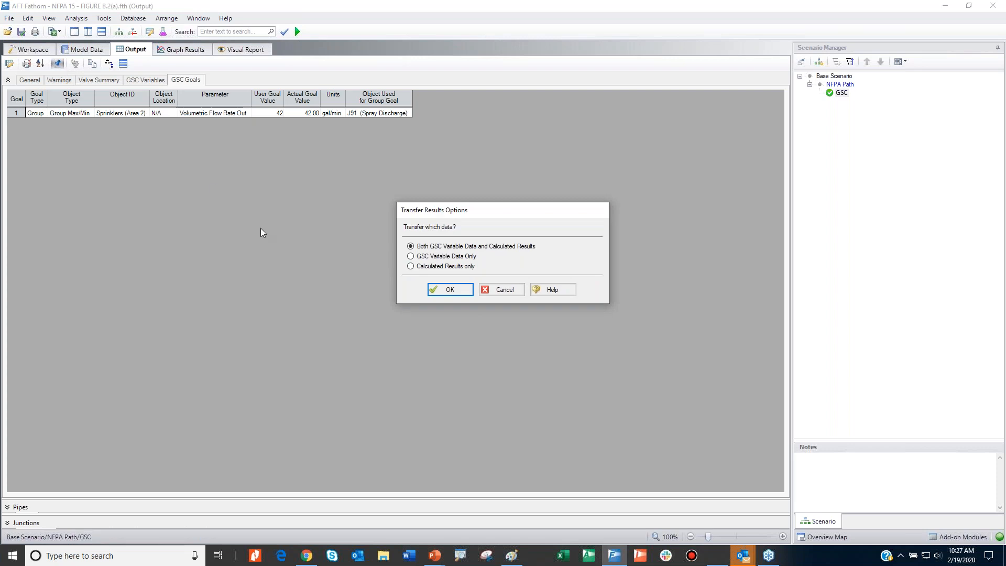
pyautogui.click(410, 256)
pyautogui.click(449, 291)
pyautogui.click(468, 283)
# Check the transferred pressure in the properties of the assigned pressure junction J1 in the workspace.
pyautogui.click(33, 50)
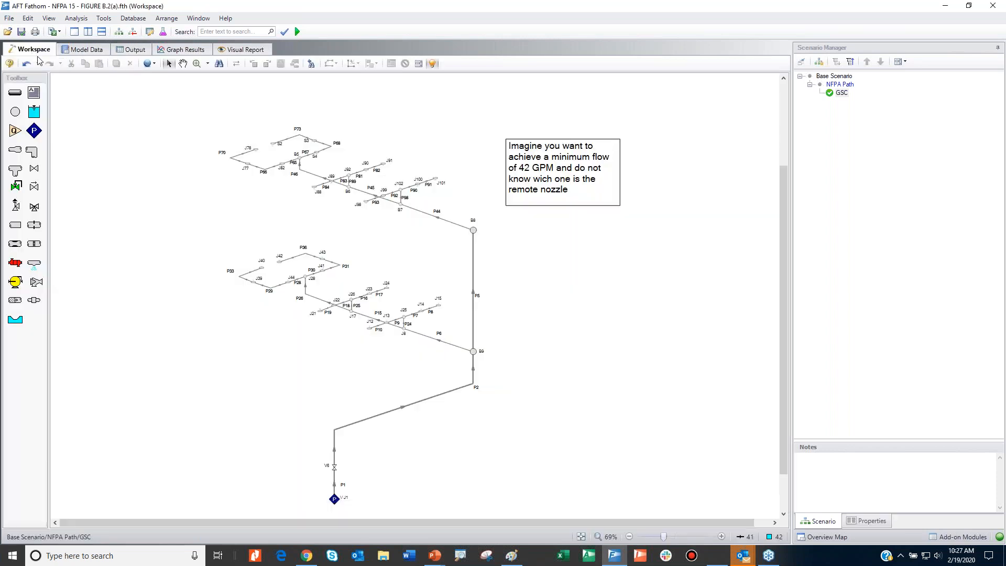
pyautogui.doubleClick(336, 498)
pyautogui.click(417, 214)
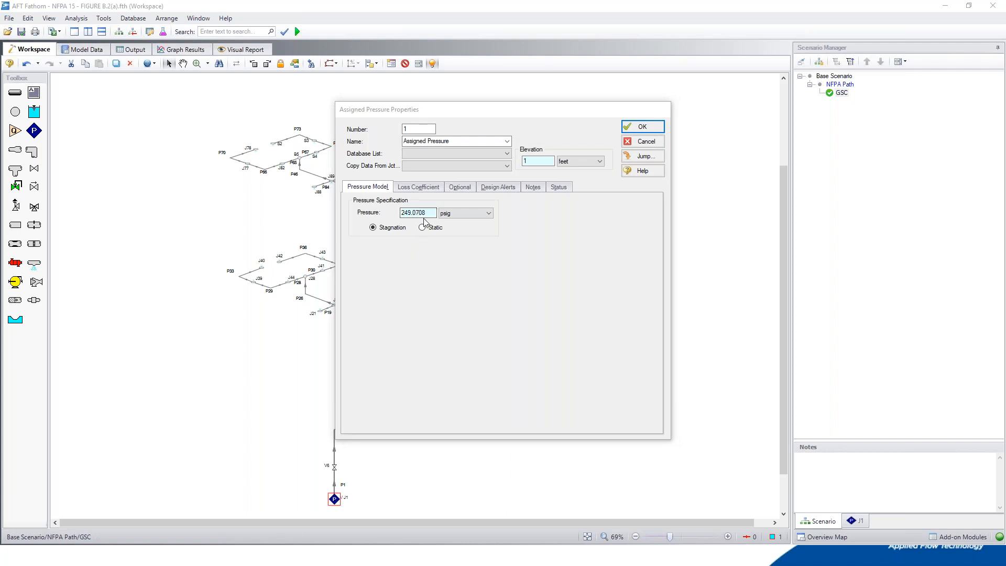
pyautogui.click(641, 128)
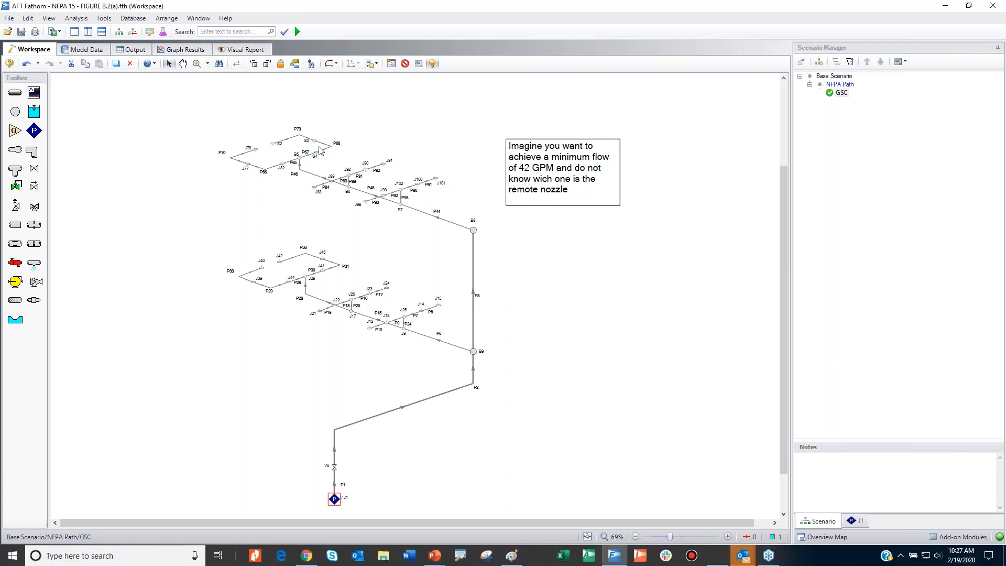
# Find junction 91 by its number and locate it in the workspace.
pyautogui.click(219, 63)
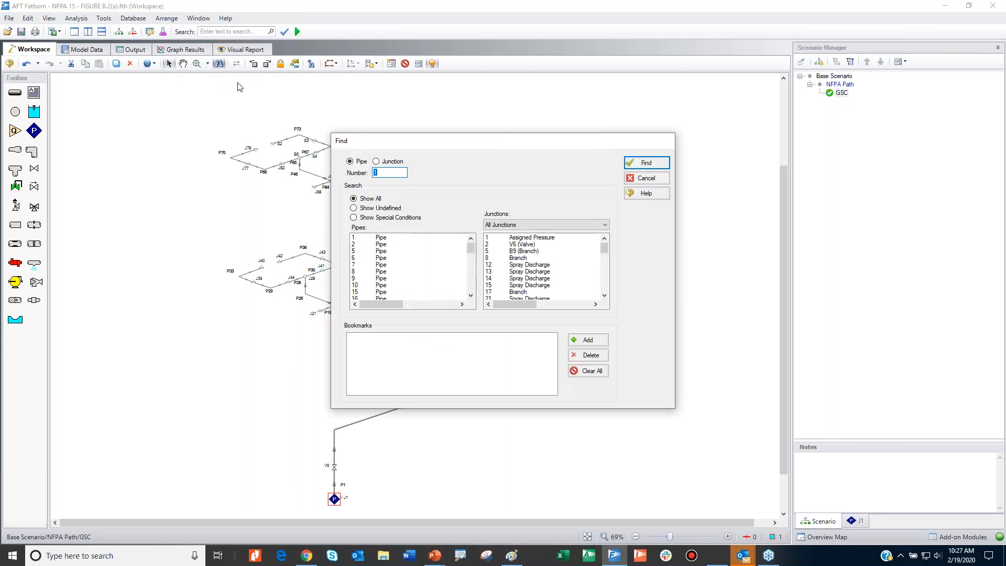
pyautogui.click(376, 161)
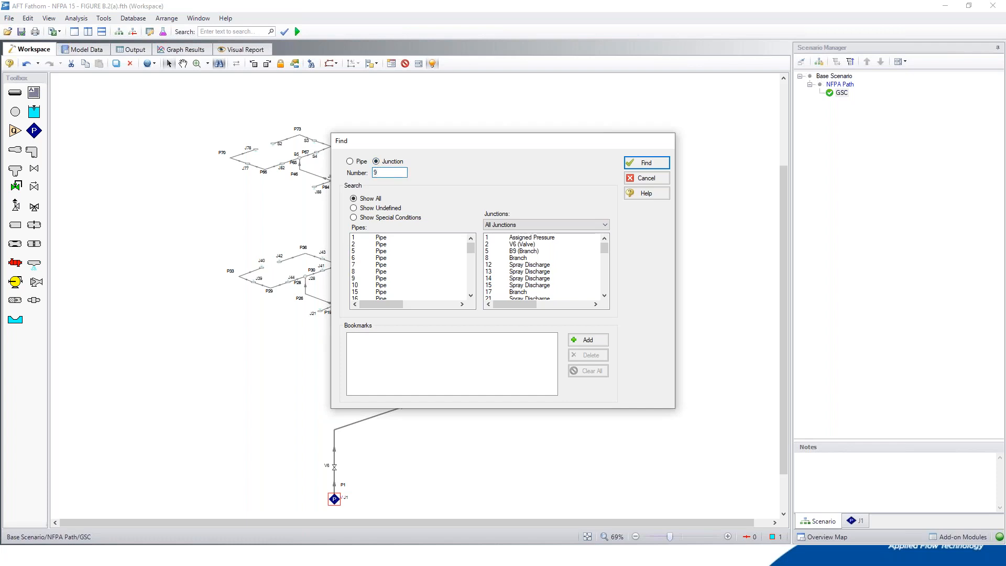
pyautogui.click(640, 167)
pyautogui.moveTo(394, 242); pyautogui.dragTo(413, 67)
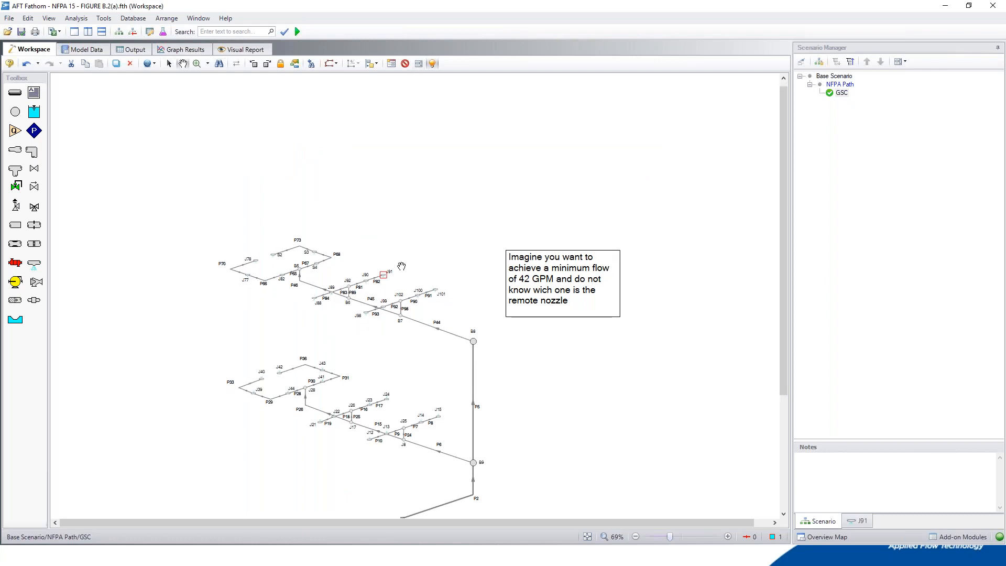
pyautogui.moveTo(401, 211); pyautogui.dragTo(398, 118)
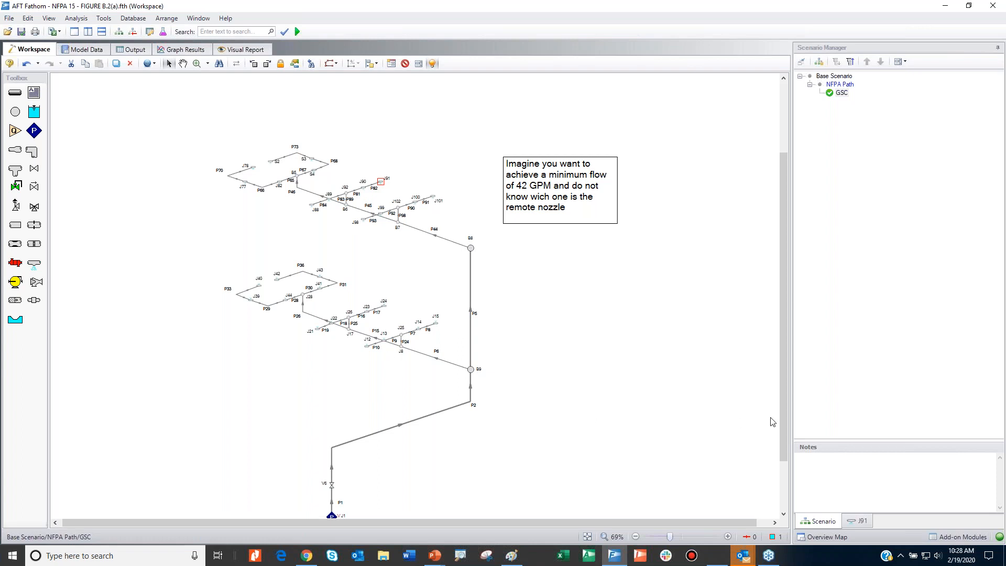
# Add the assigned pressure junction J1 to the selection and select the shortest path between it and J91.
pyautogui.moveTo(781, 417); pyautogui.dragTo(784, 458)
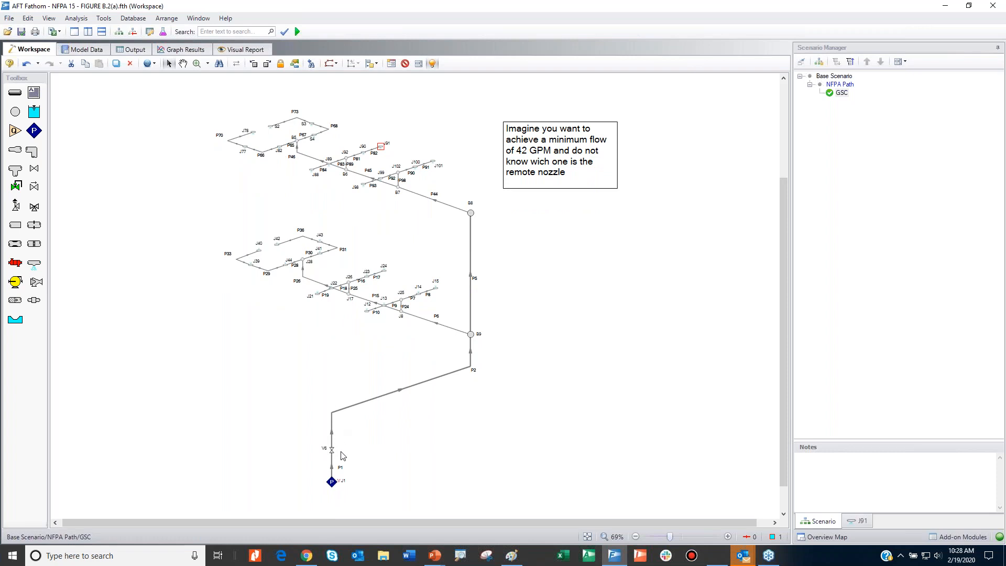
pyautogui.click(331, 483)
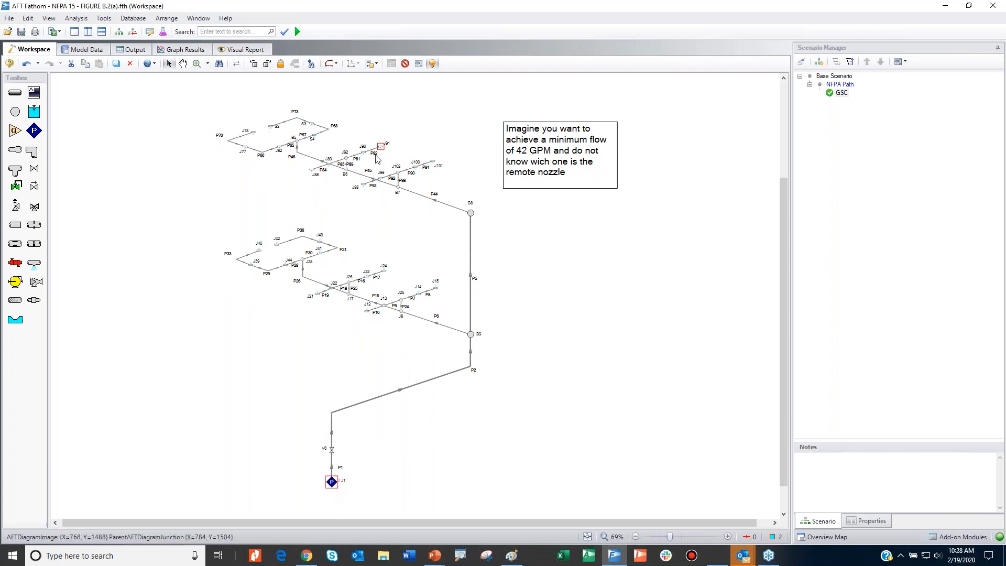
pyautogui.click(27, 18)
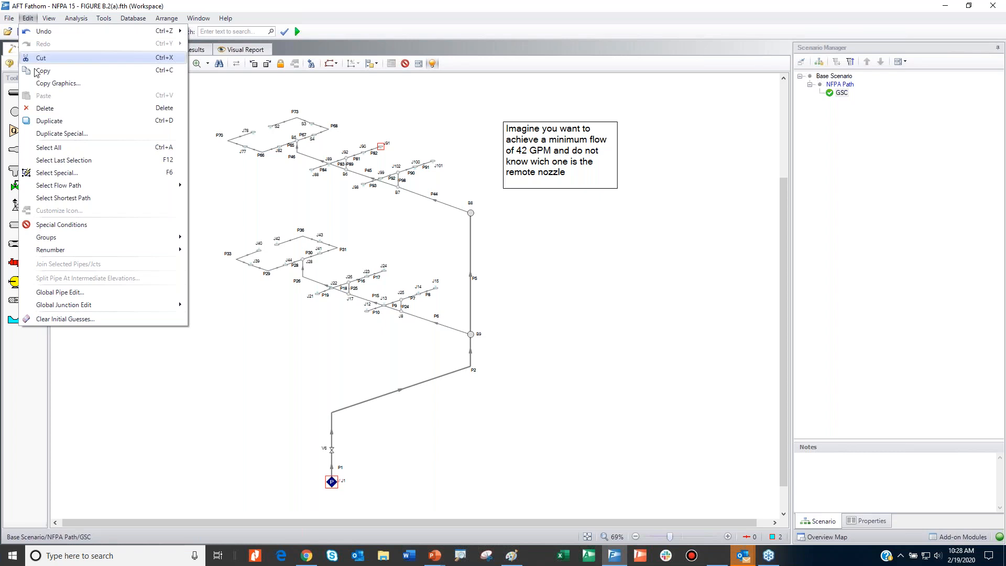
pyautogui.click(70, 198)
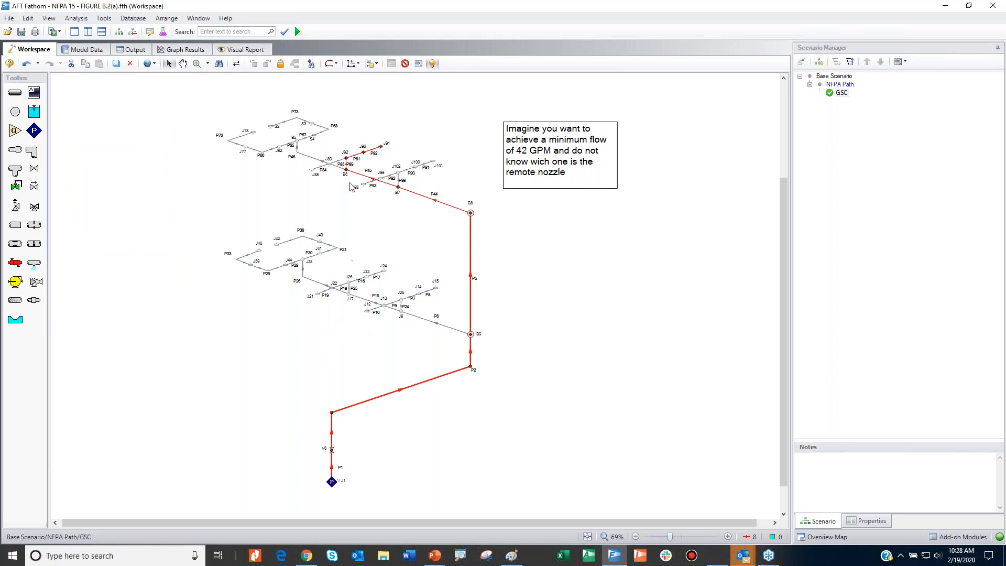
pyautogui.click(34, 20)
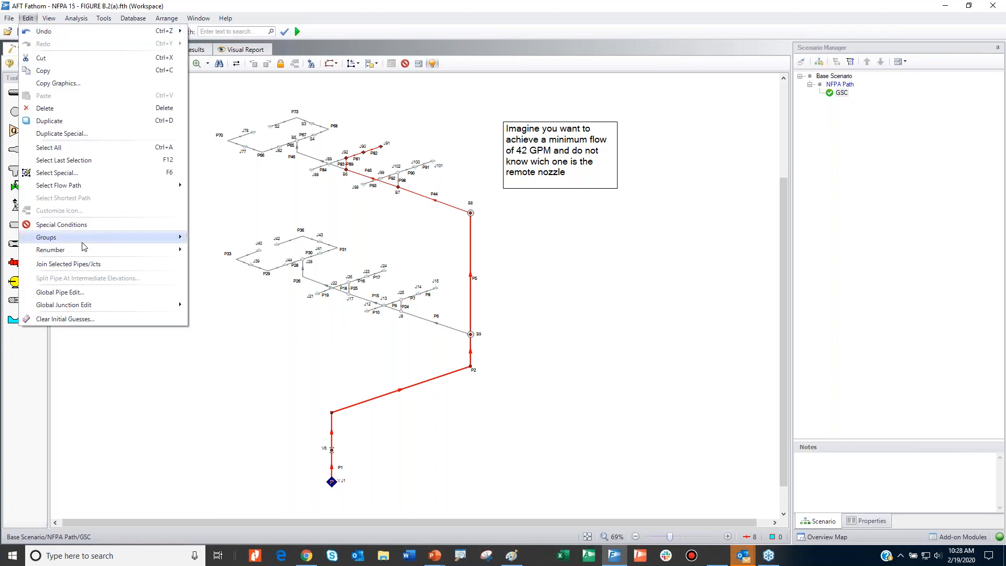
pyautogui.moveTo(84, 243)
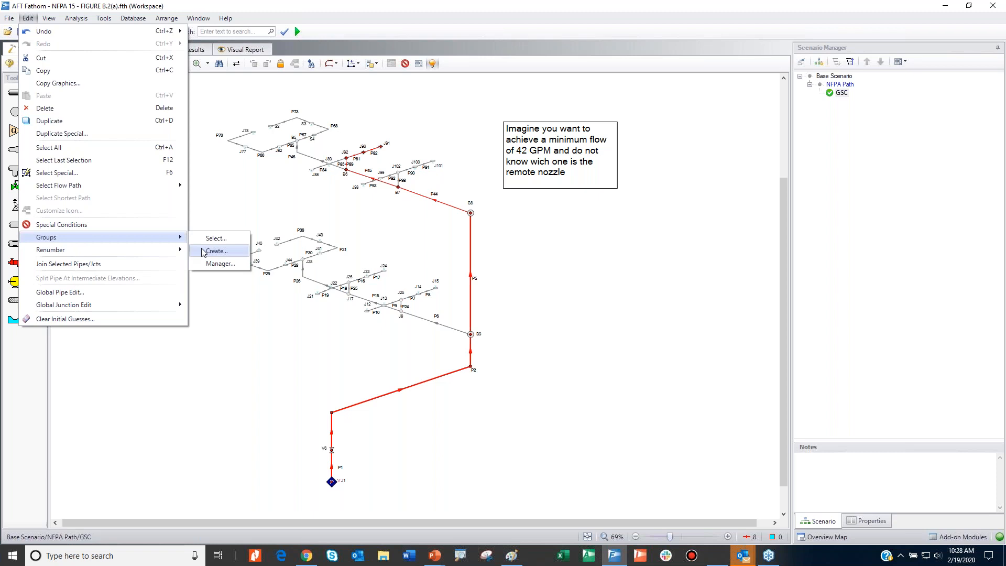
pyautogui.click(288, 212)
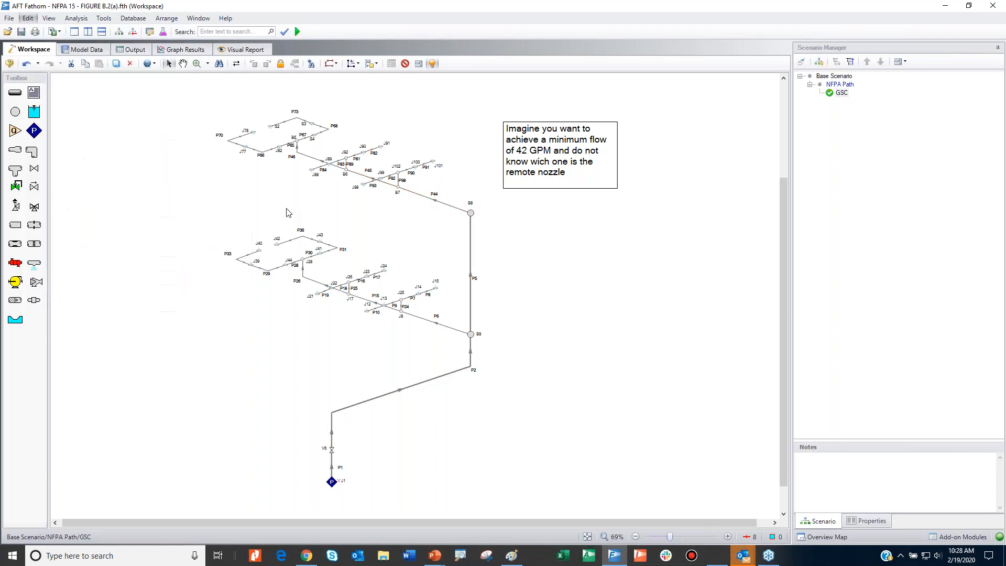
# Select only the pipes and junctions of the Remote Nozzle Area 2 group to view its path, and clear the selection.
pyautogui.click(29, 20)
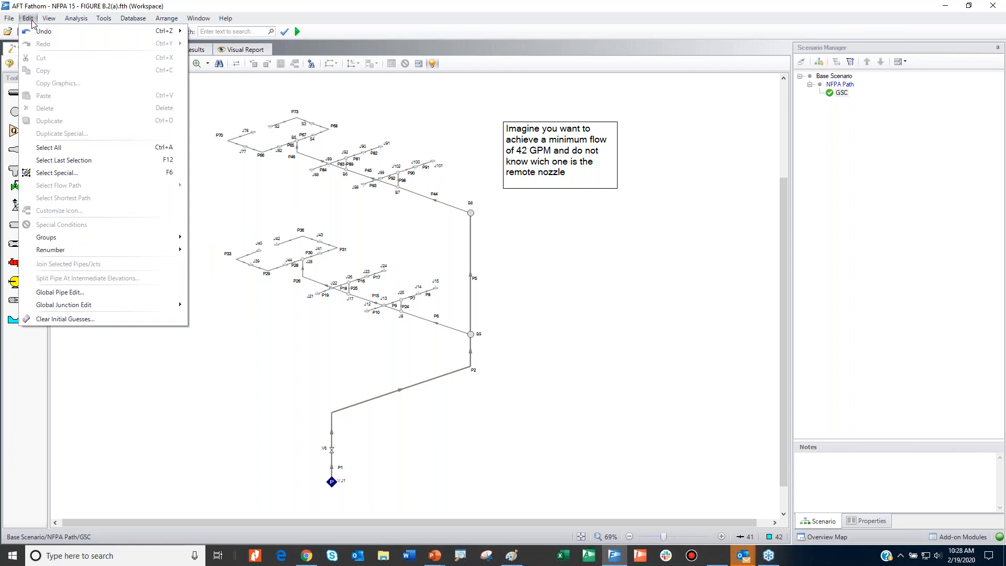
pyautogui.moveTo(98, 239)
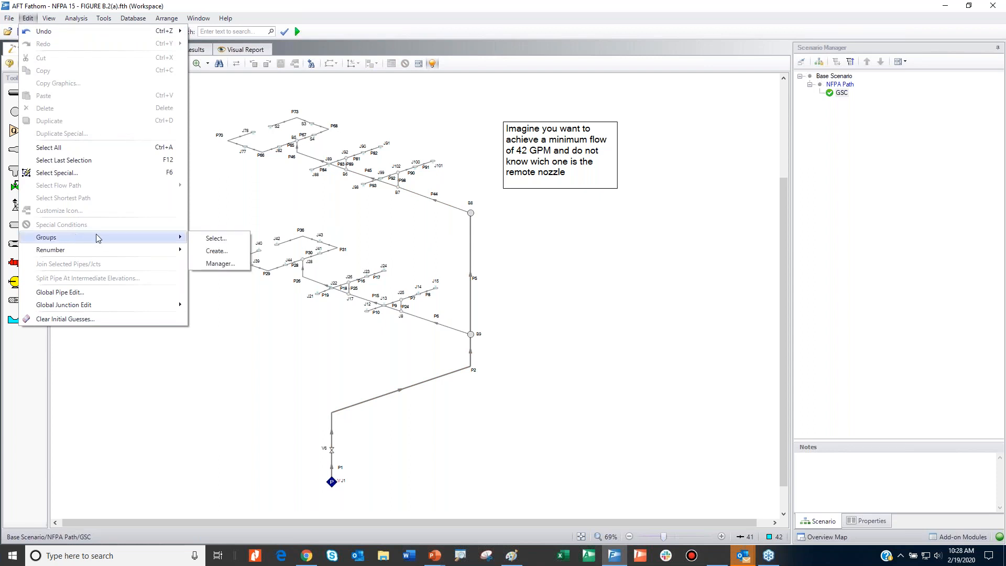
pyautogui.click(214, 242)
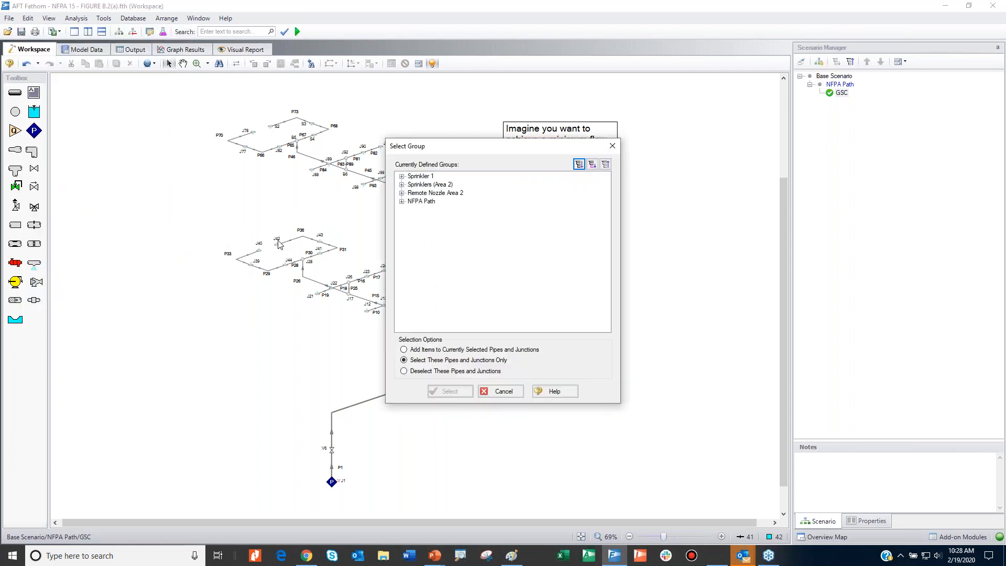
pyautogui.click(428, 193)
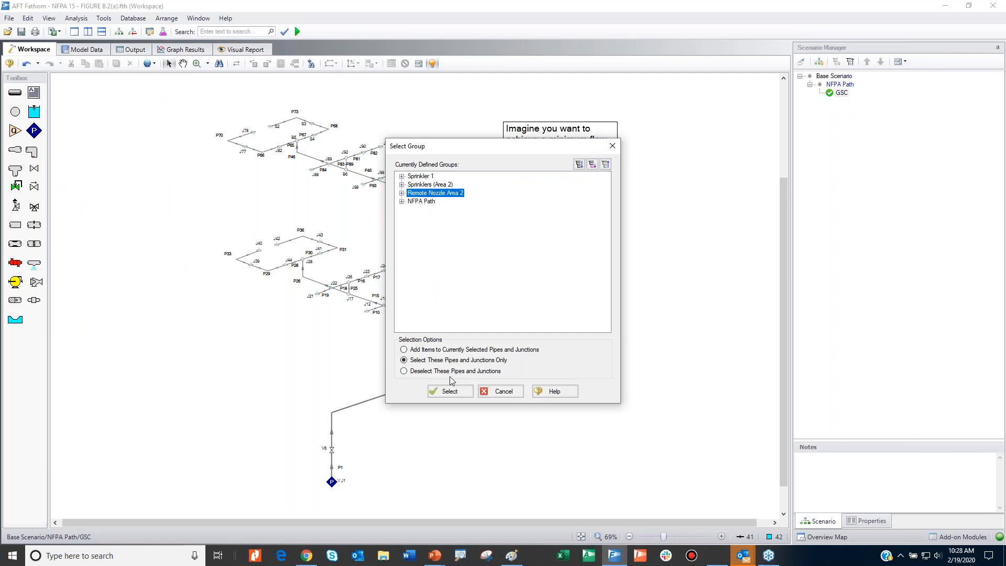
pyautogui.click(450, 392)
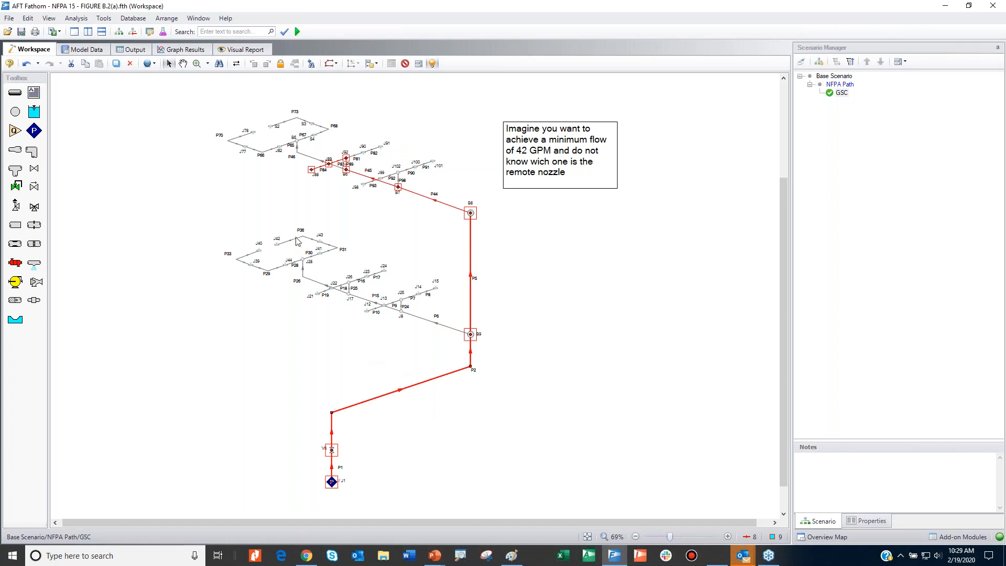
pyautogui.click(248, 184)
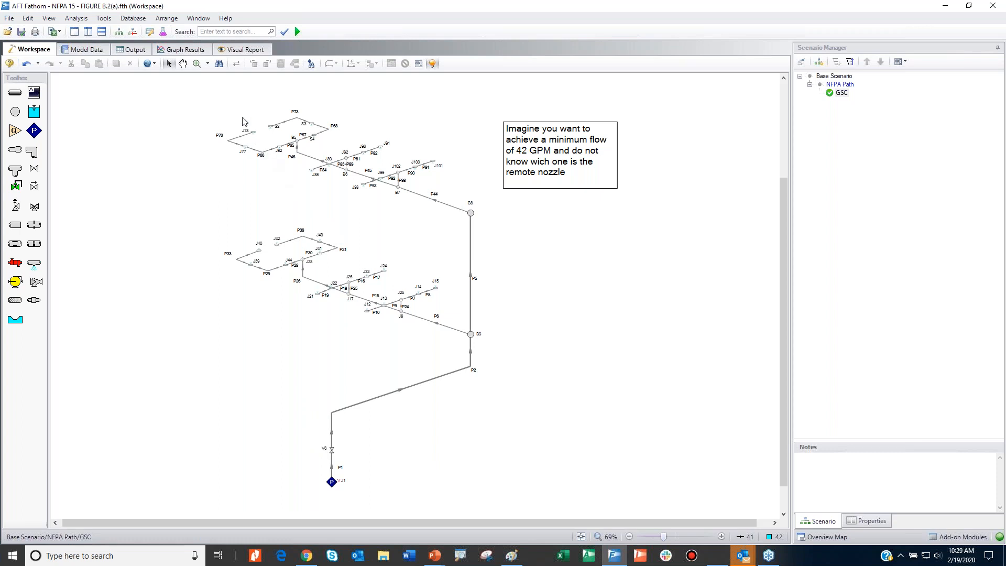
# Switch the NFPA configuration of the GSC scenario from Ignore to Use.
pyautogui.click(107, 20)
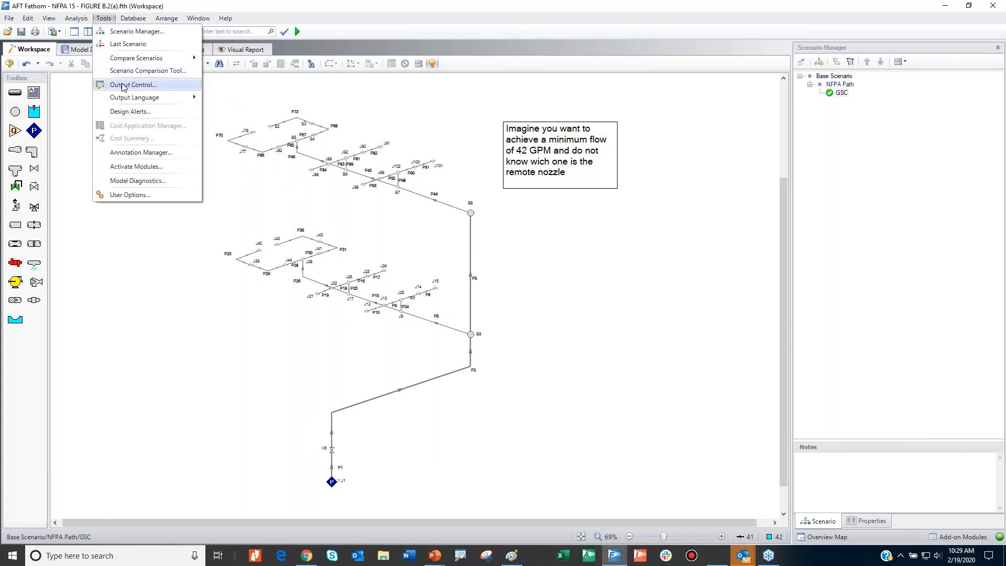
pyautogui.moveTo(128, 97)
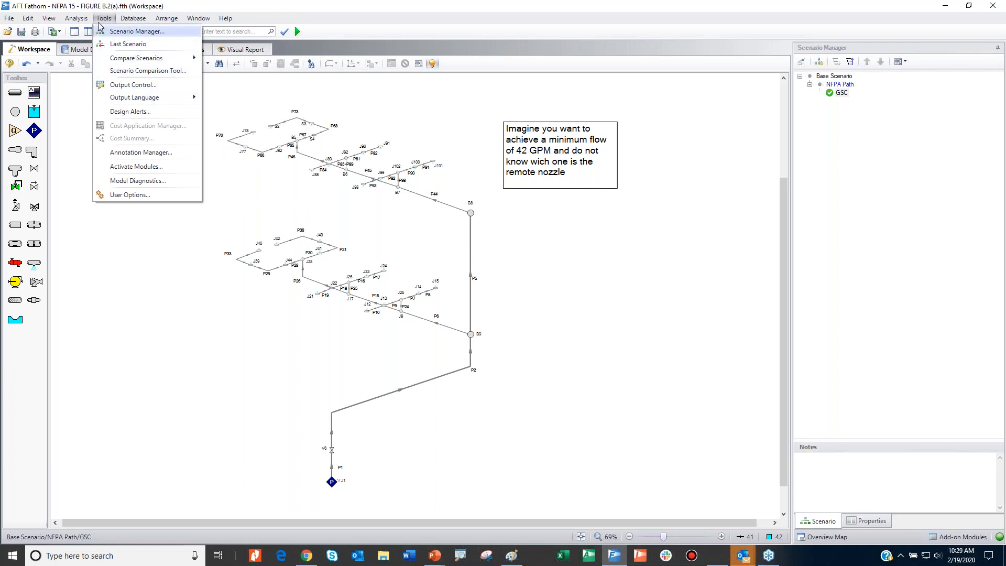
pyautogui.moveTo(83, 20)
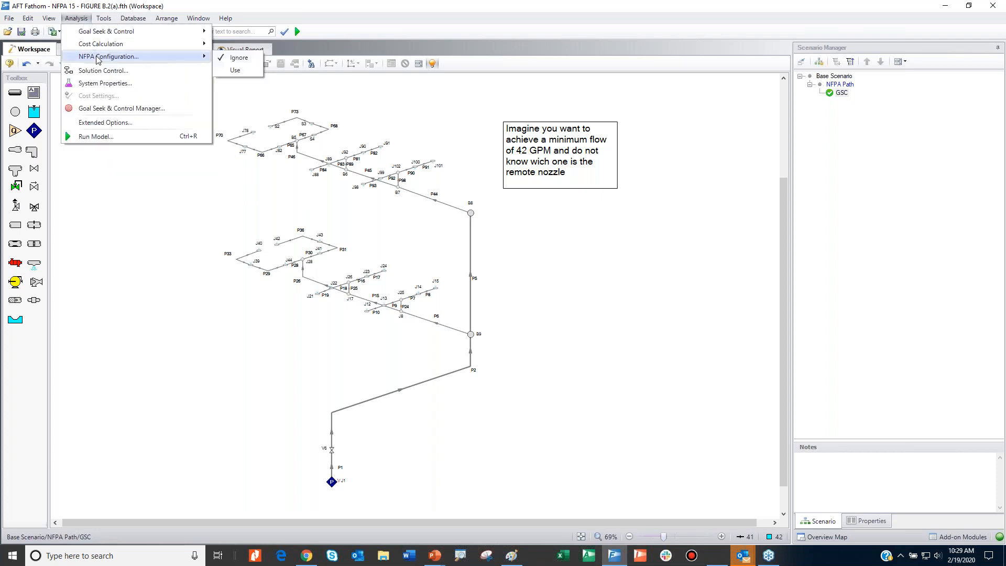
pyautogui.click(234, 71)
# Set Remote Nozzle Area 2 as the group for the NFPA report.
pyautogui.click(104, 19)
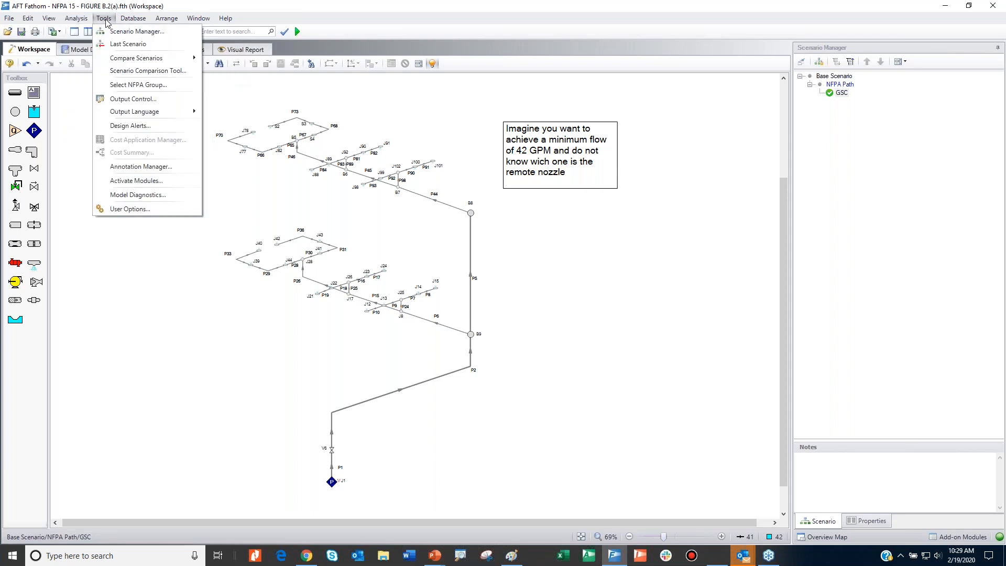
pyautogui.click(126, 86)
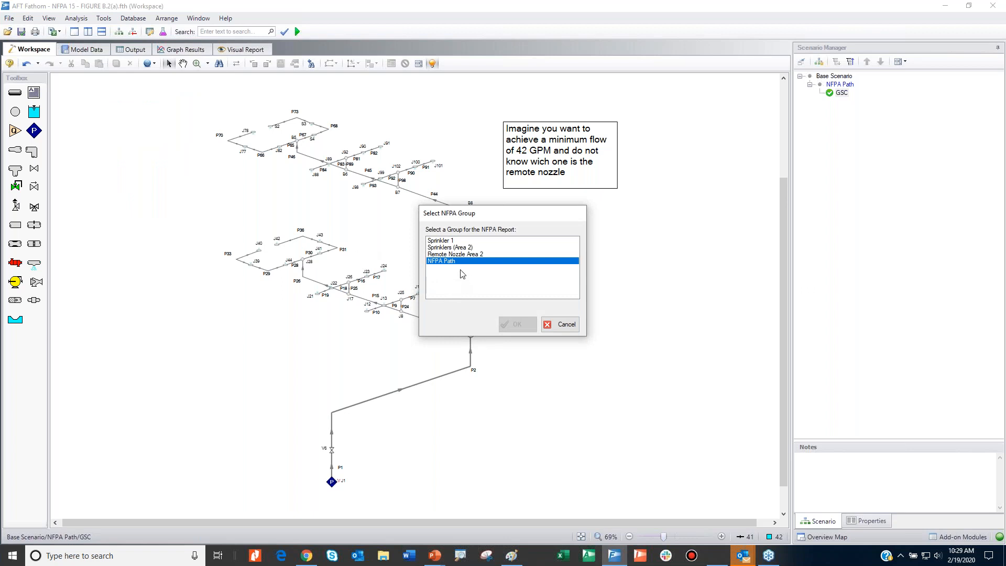
pyautogui.click(463, 254)
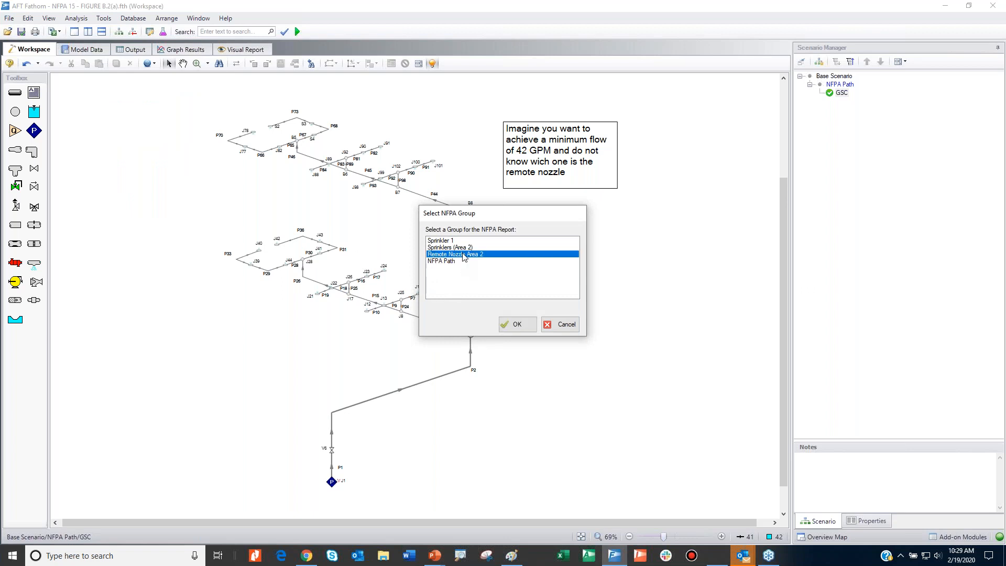
pyautogui.click(506, 325)
# Run the GSC scenario and open the NFPA report in its output.
pyautogui.click(297, 32)
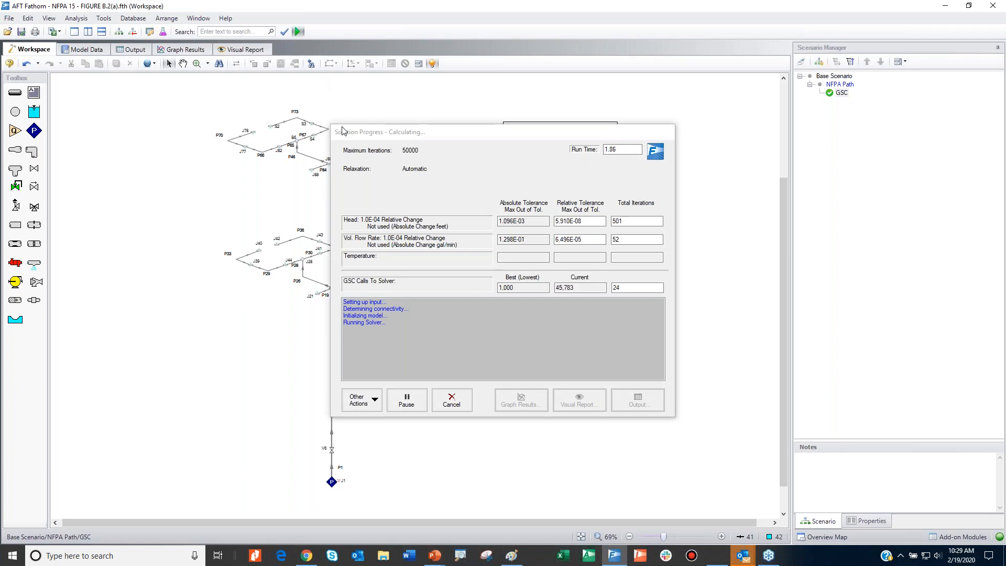
pyautogui.click(658, 407)
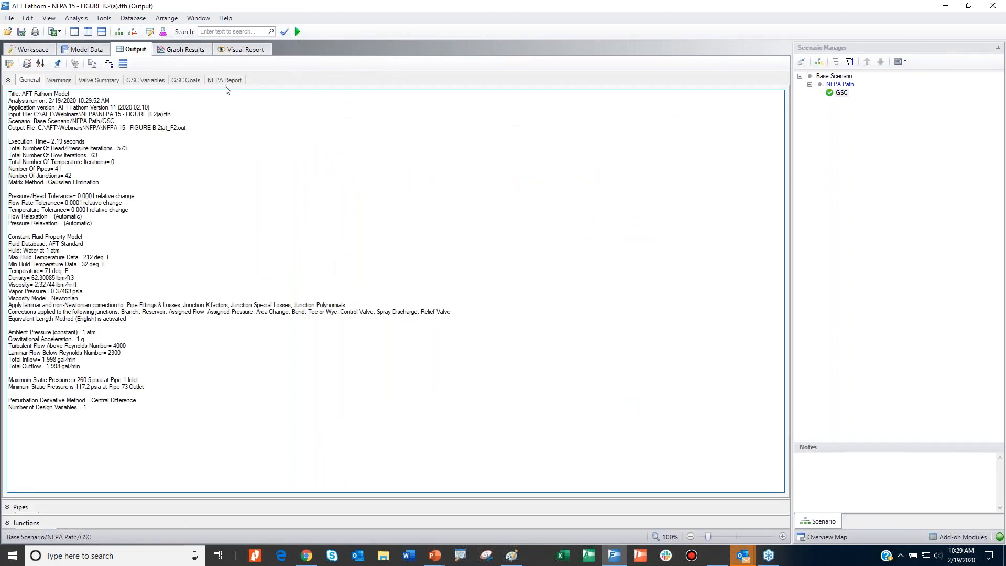
pyautogui.click(225, 80)
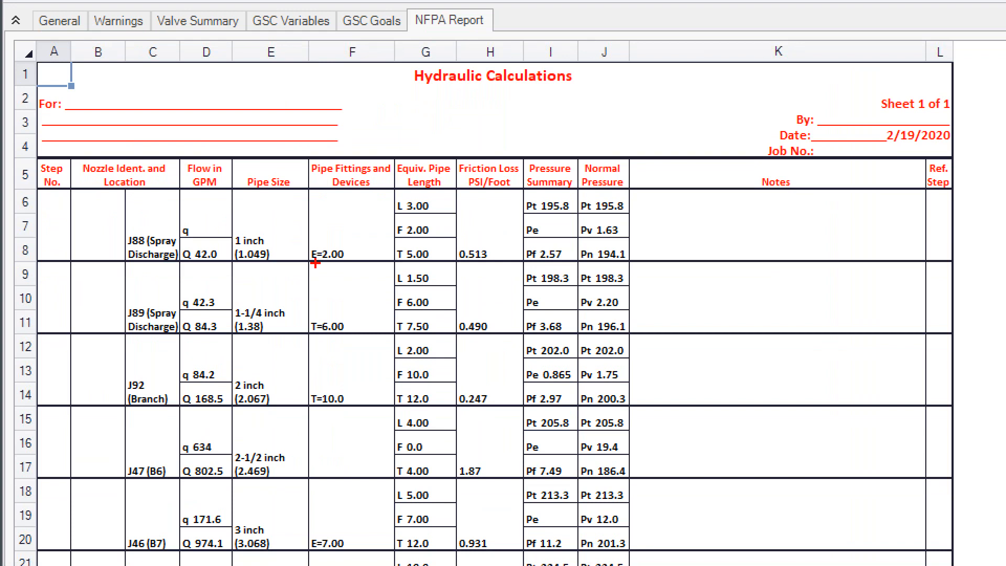
pyautogui.moveTo(225, 242)
pyautogui.mouseDown()
pyautogui.moveTo(171, 243)
pyautogui.moveTo(230, 287)
pyautogui.mouseUp()
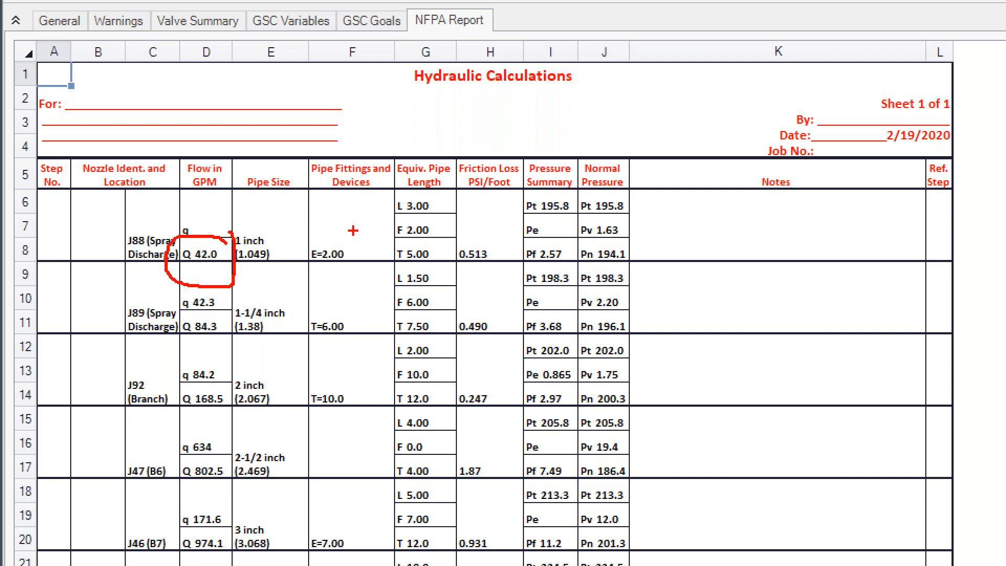
pyautogui.moveTo(98, 249)
pyautogui.mouseDown()
pyautogui.moveTo(111, 323)
pyautogui.moveTo(104, 549)
pyautogui.moveTo(109, 511)
pyautogui.mouseUp()
pyautogui.press('Escape')
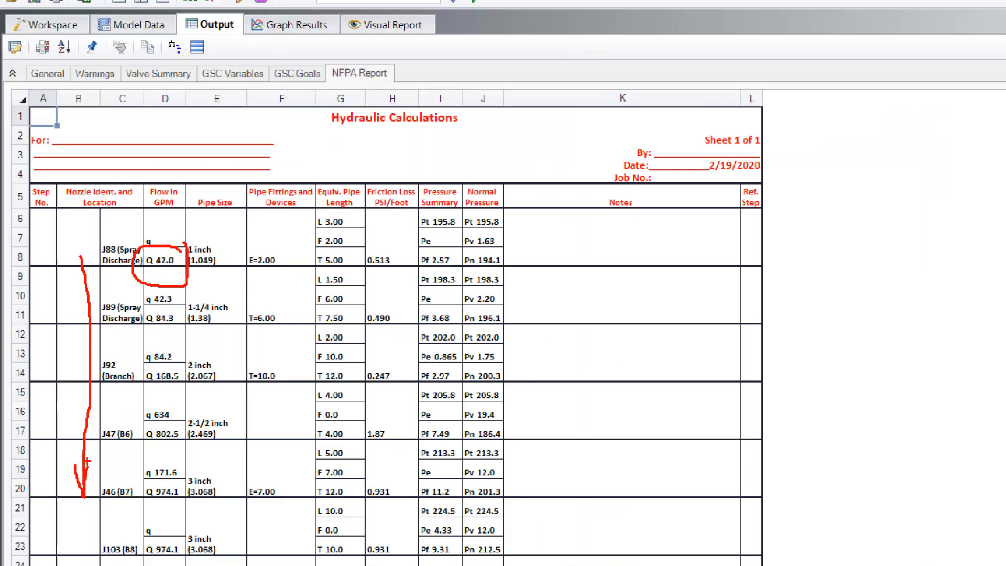